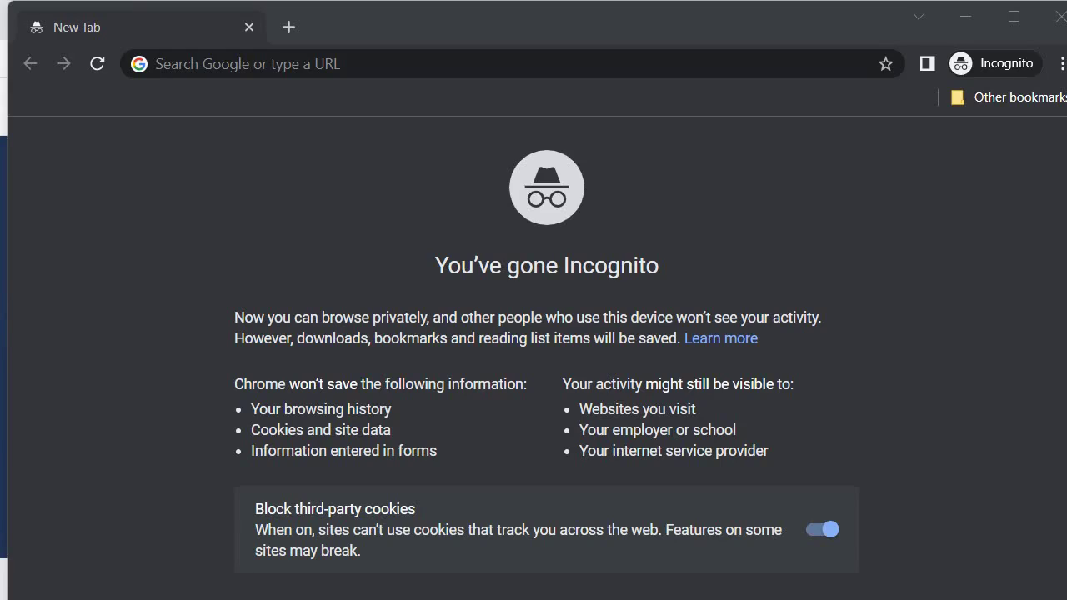
# Search Google for 'microsoft developer program' and open the Microsoft 365 Developer Program page
pyautogui.click(279, 72)
pyautogui.write('microsoft developer program')
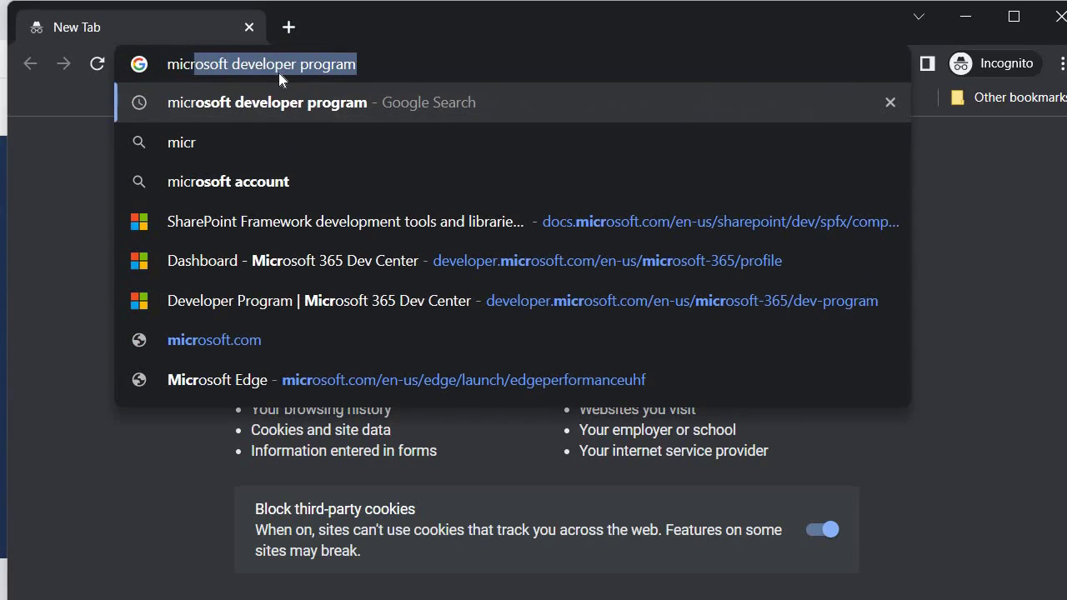
pyautogui.press('Return')
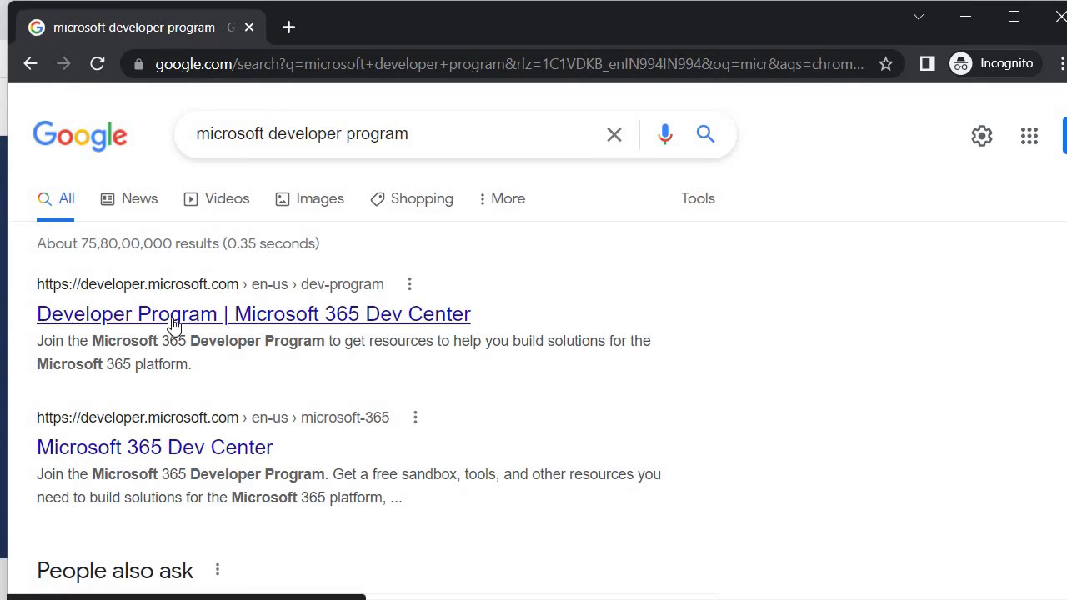
pyautogui.click(173, 323)
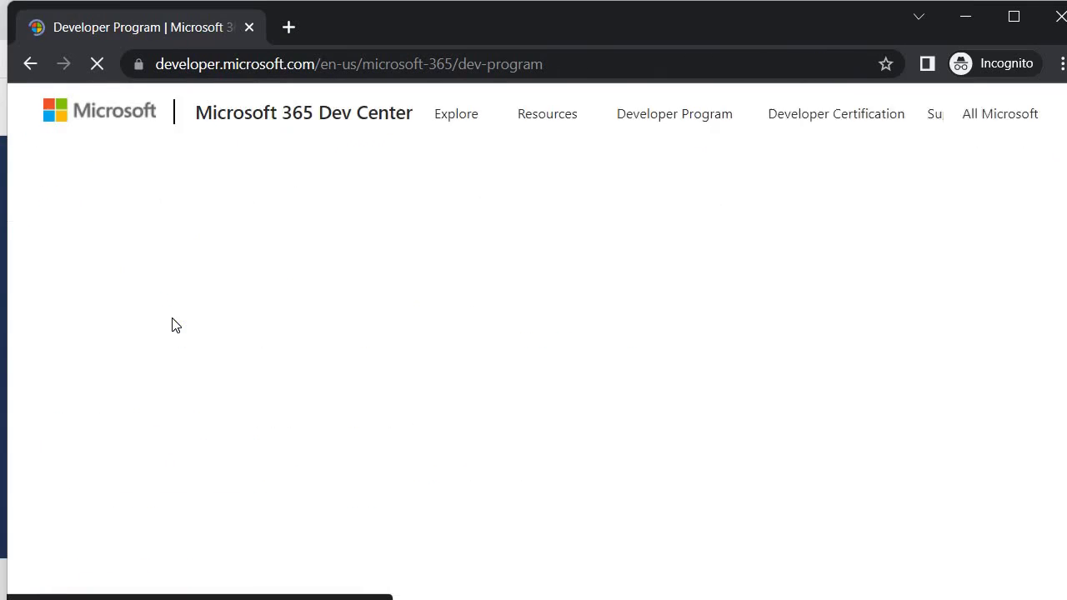
pyautogui.scroll(-2, 150, 412)
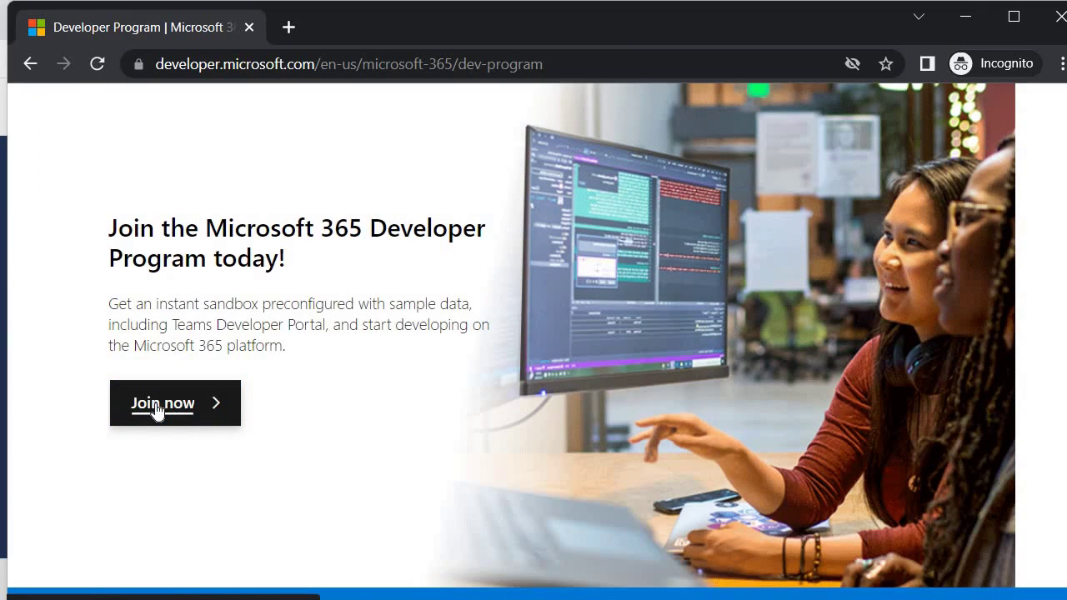
# Join the Developer Program and sign in with the Microsoft account e-mail and password
pyautogui.click(157, 410)
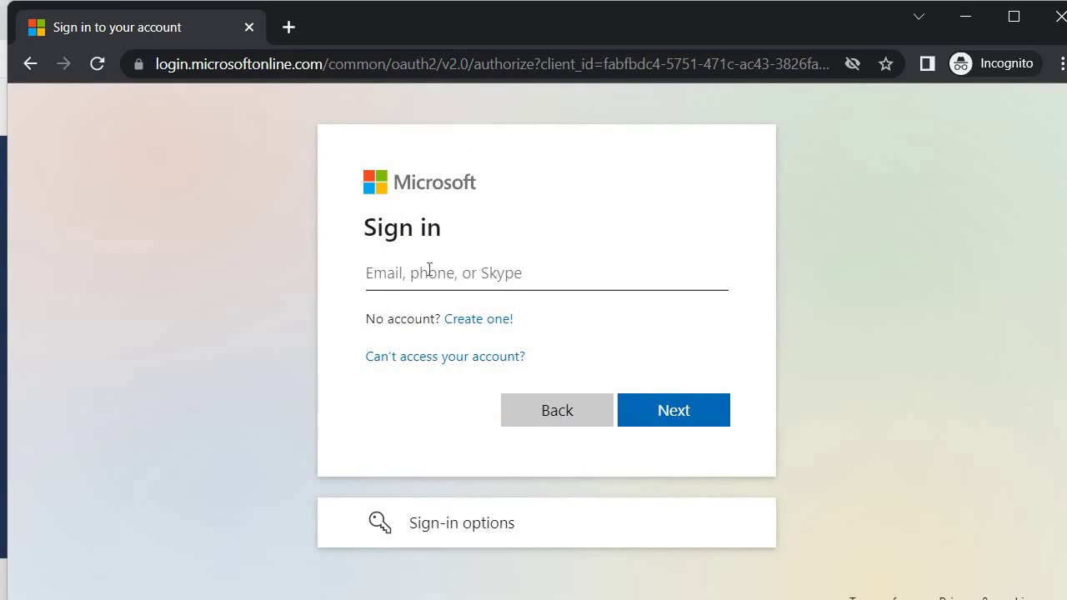
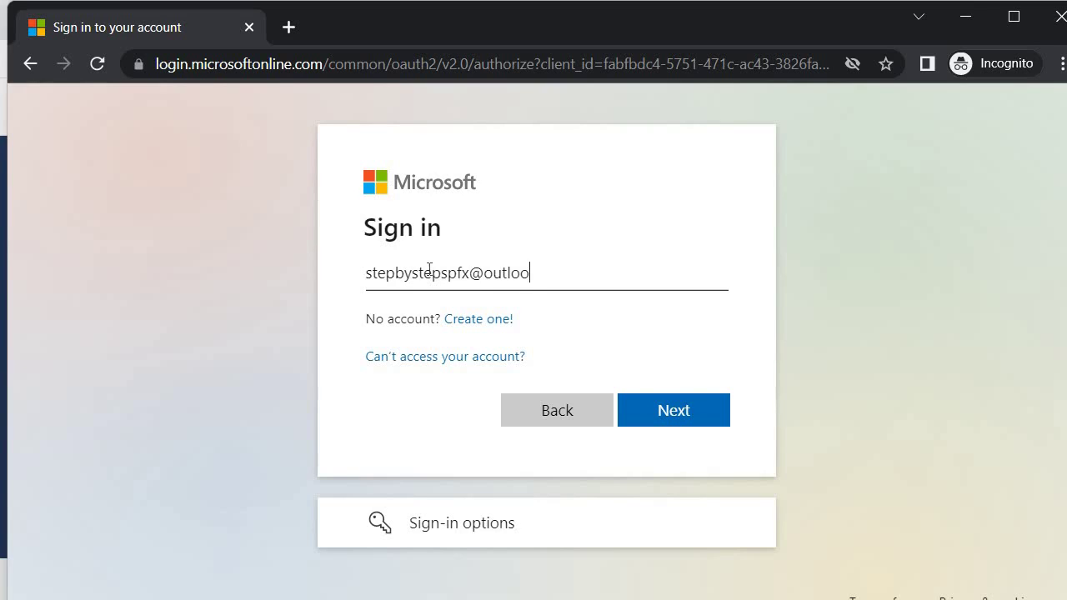
pyautogui.click(680, 407)
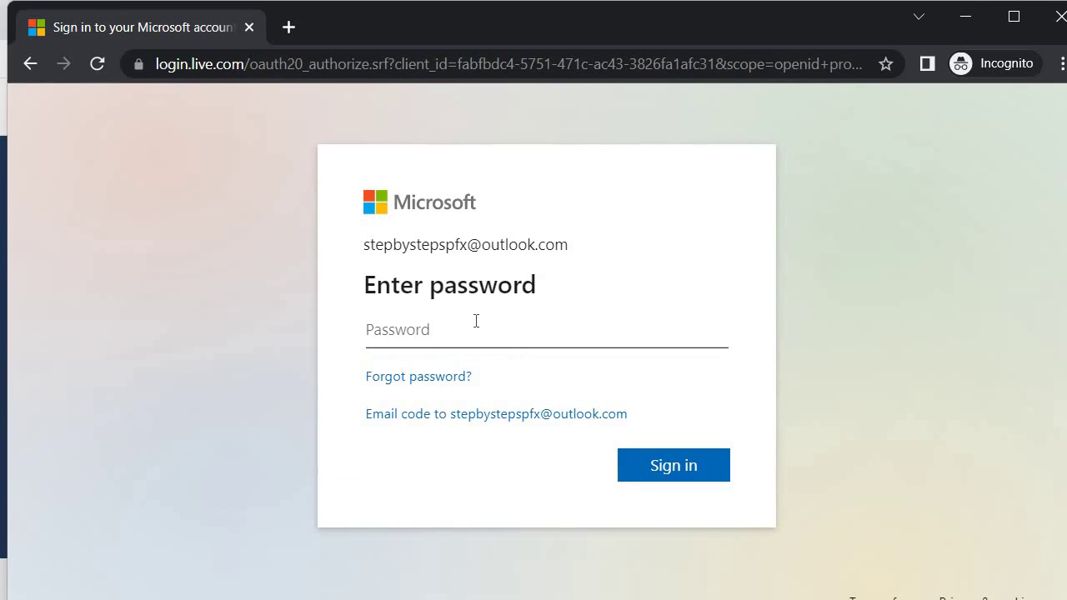
pyautogui.write('•')
pyautogui.press('Return')
# Stay signed in, then set the country to India and the company to Skills Pragati
pyautogui.click(670, 459)
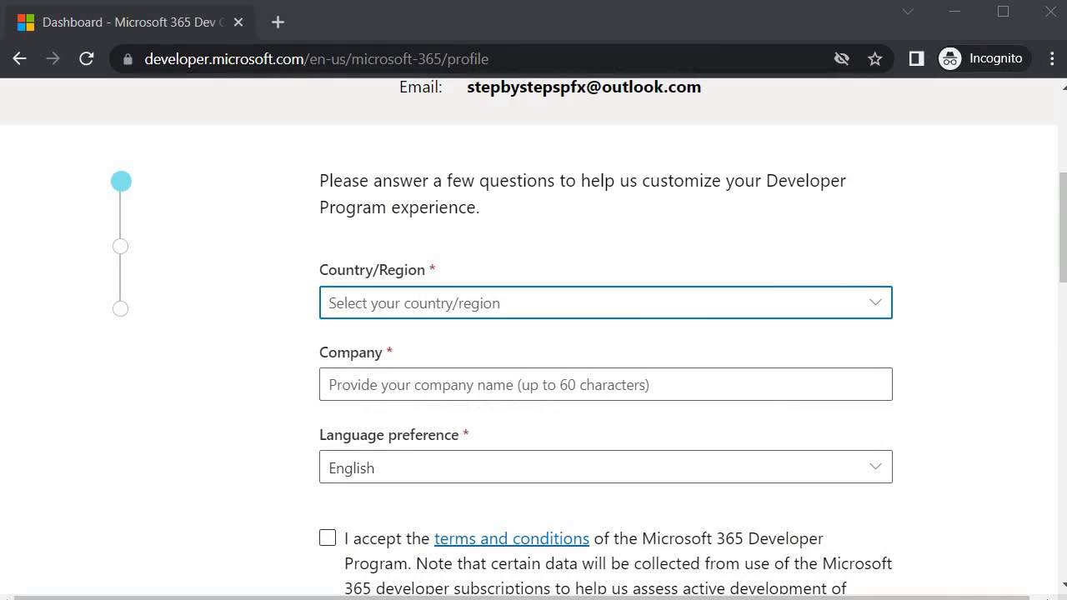
pyautogui.click(873, 304)
pyautogui.write('In')
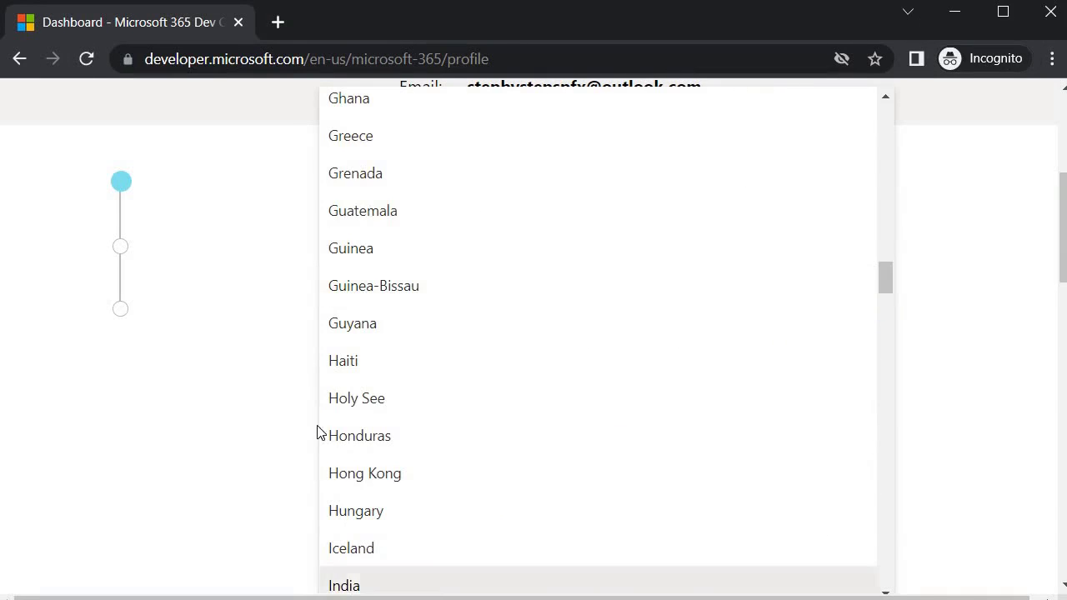
pyautogui.press('Return')
pyautogui.click(403, 380)
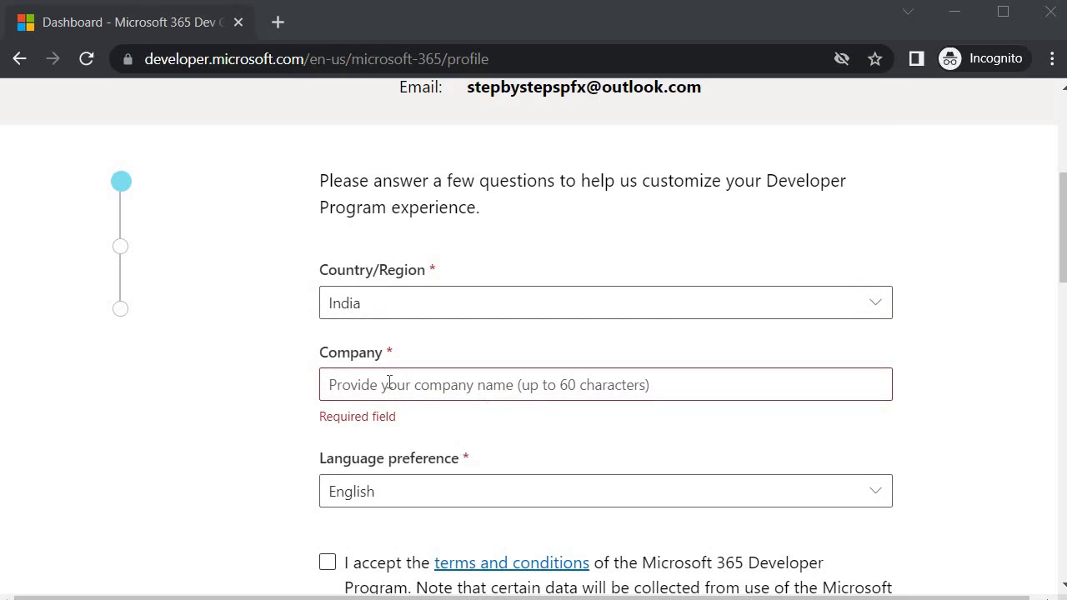
pyautogui.write('Skills')
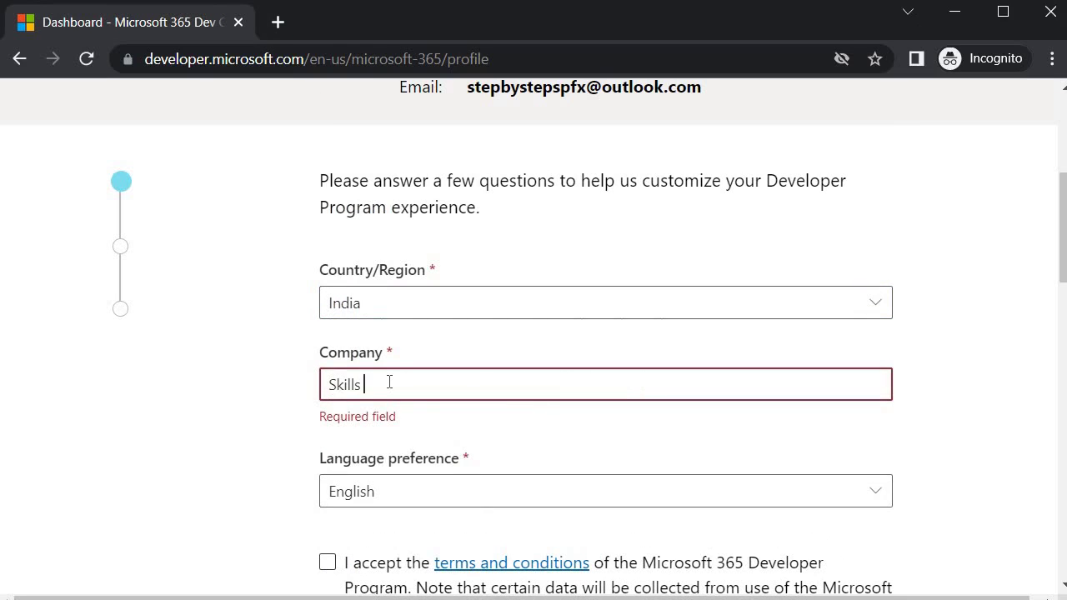
pyautogui.write(' Pragati')
# Accept the Developer Program terms, opt into tips and offers, and continue
pyautogui.click(327, 539)
pyautogui.scroll(-3, 250, 500)
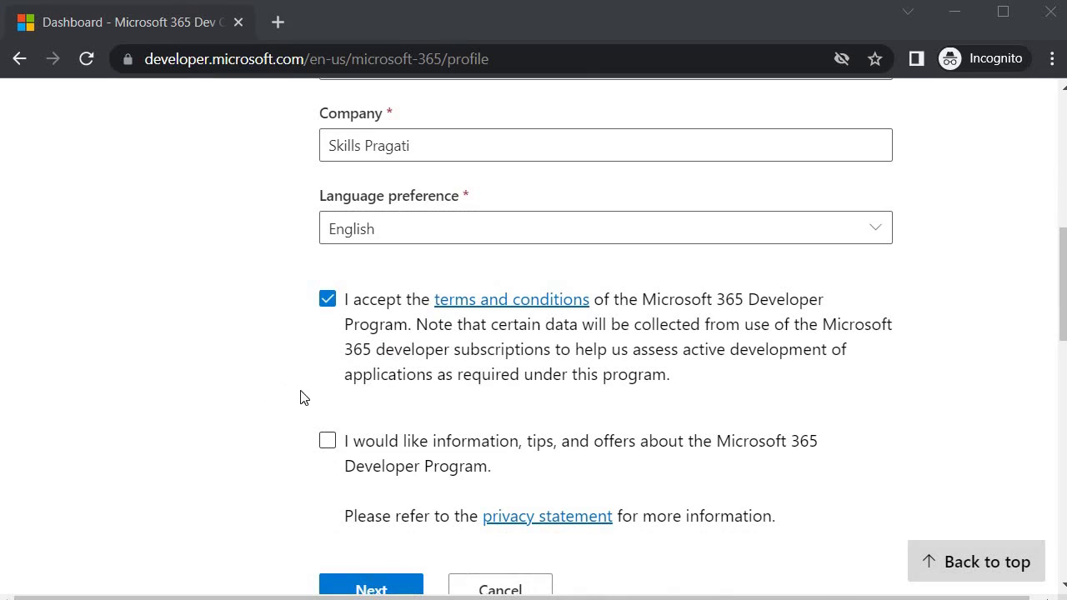
pyautogui.click(247, 358)
pyautogui.click(328, 439)
pyautogui.scroll(-1, 357, 429)
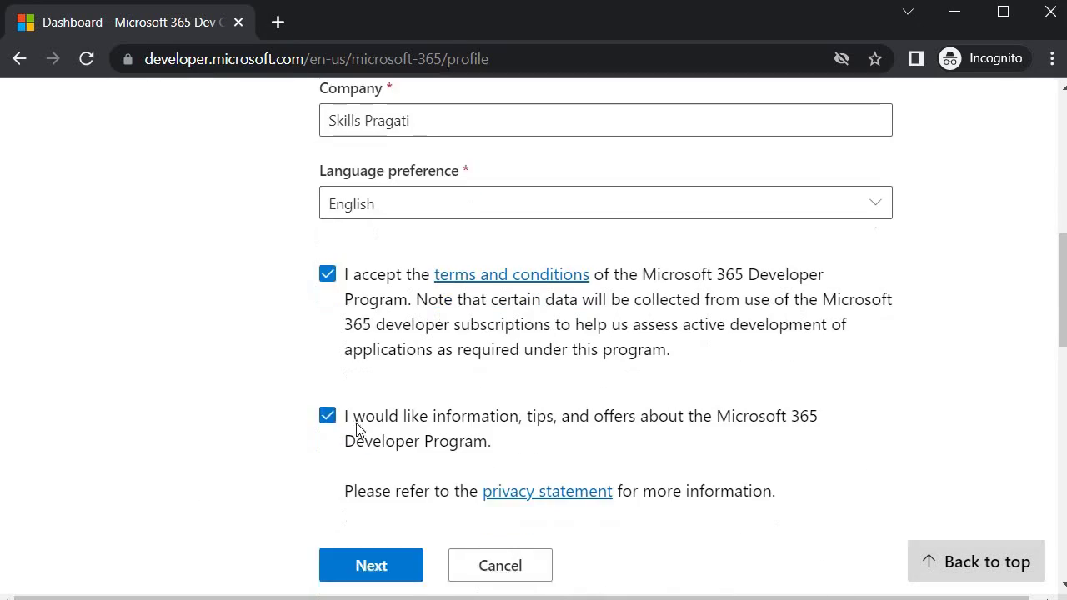
pyautogui.click(354, 485)
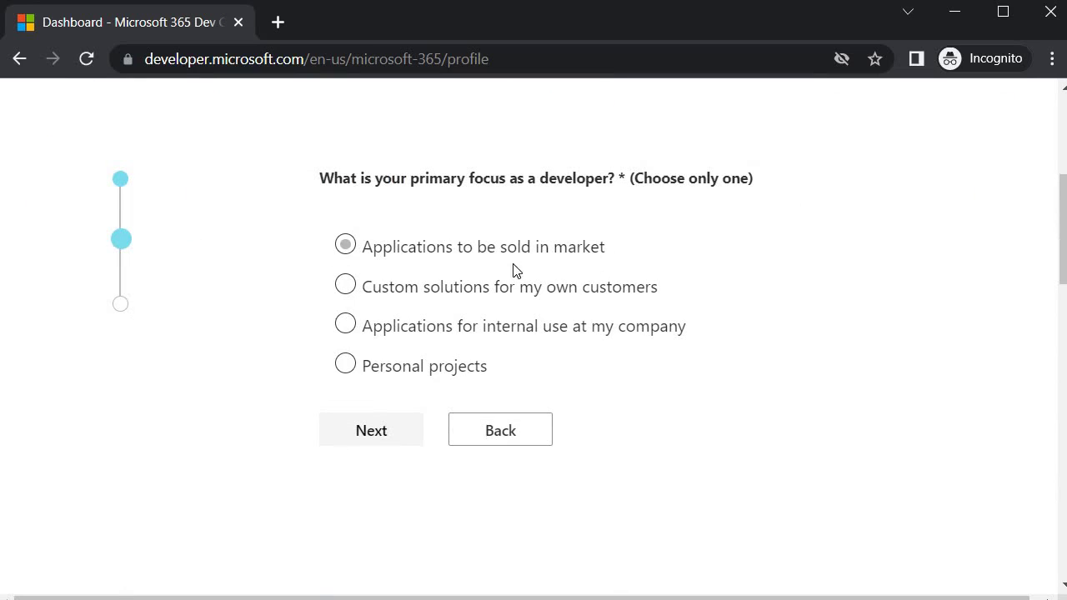
# Pick Personal projects as focus, then tick SharePoint Framework (SPFx), Microsoft Graph and Microsoft Teams
pyautogui.click(344, 373)
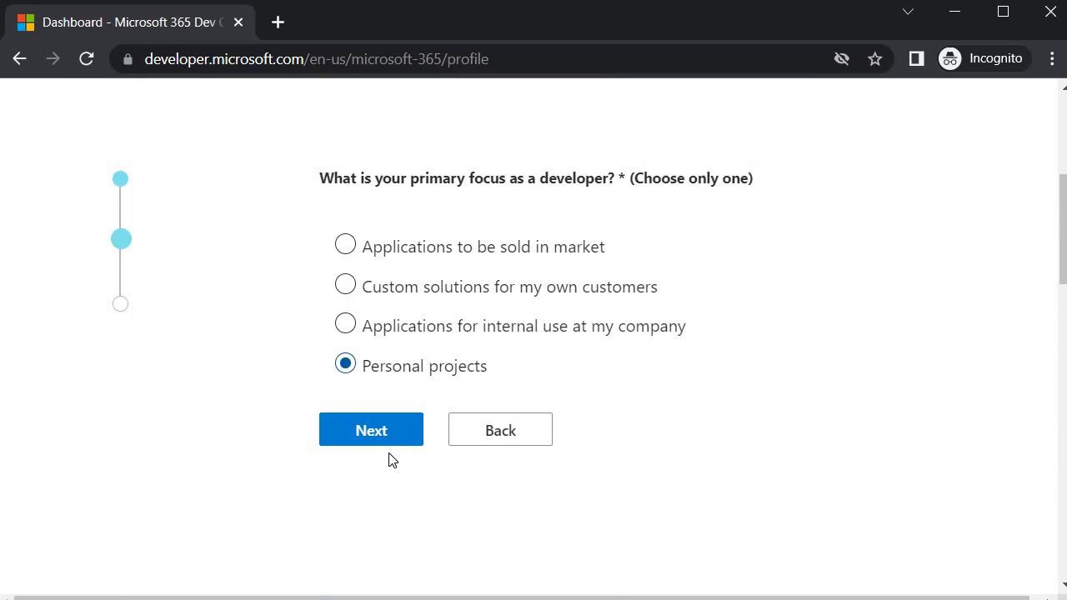
pyautogui.click(369, 432)
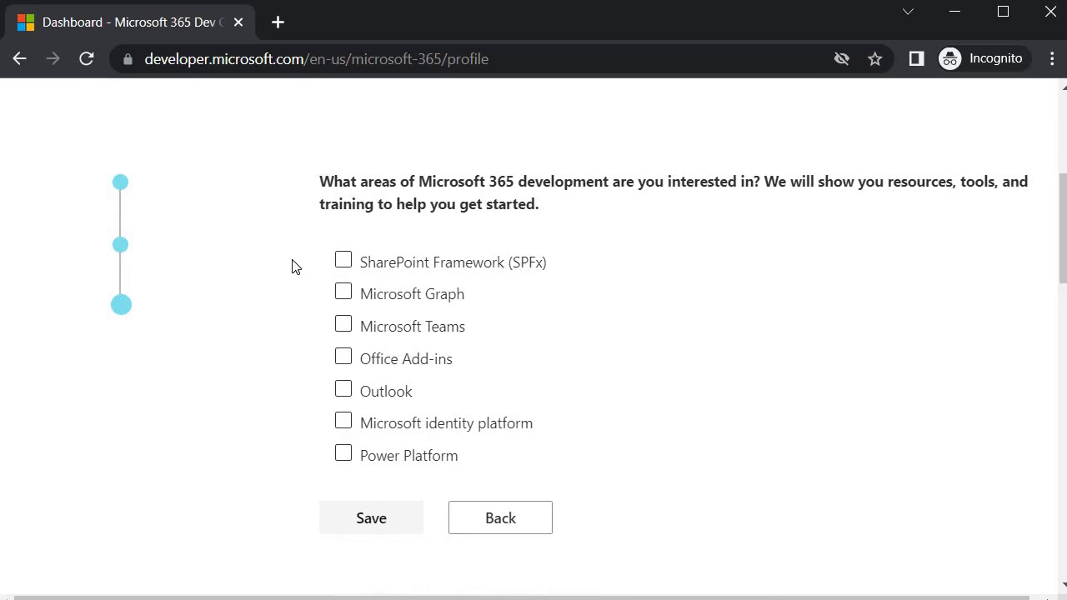
pyautogui.click(342, 261)
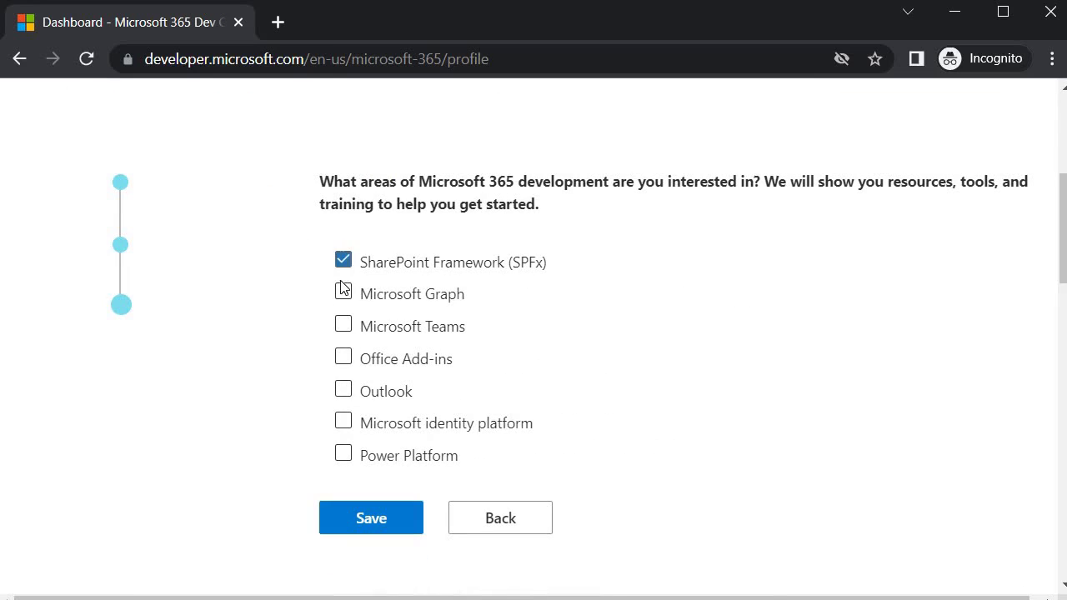
pyautogui.click(341, 295)
pyautogui.click(341, 326)
# Save the profile answers and review the E5 sandbox dialog with Instant sandbox selected
pyautogui.click(361, 517)
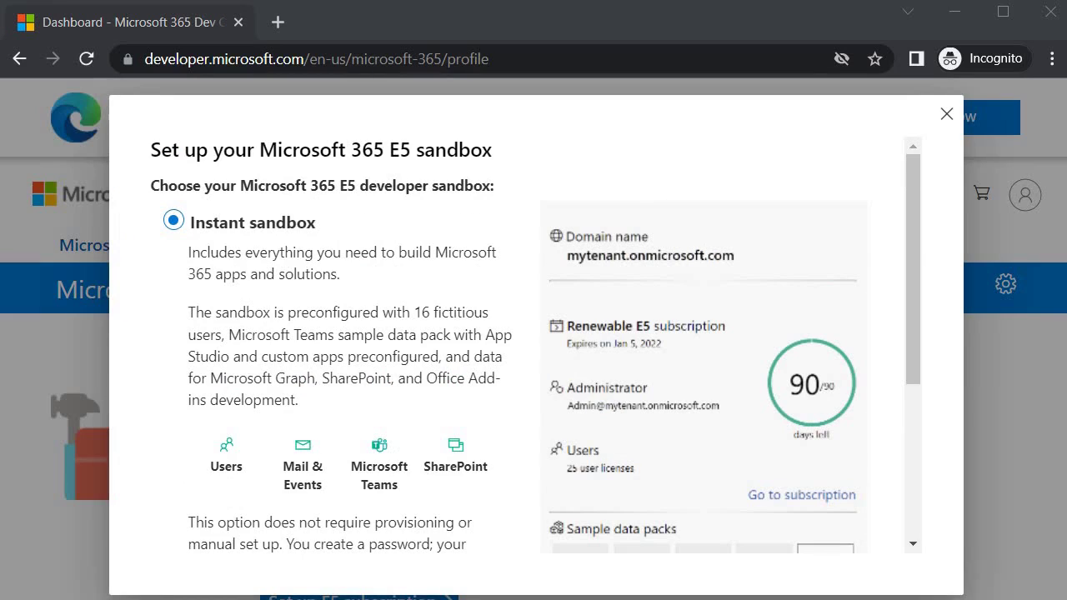
pyautogui.scroll(-3, 164, 283)
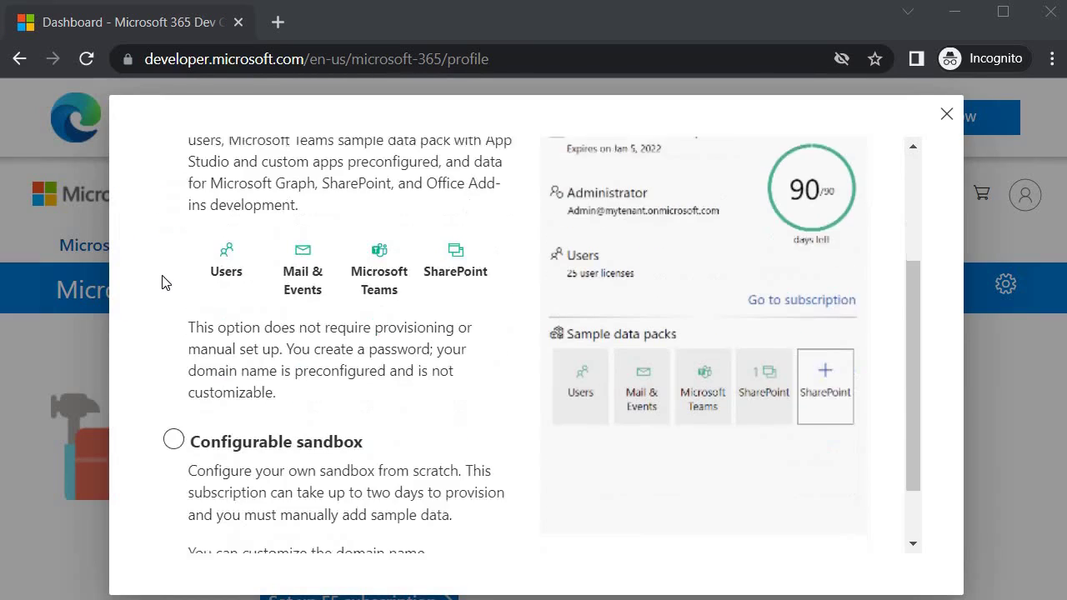
pyautogui.scroll(3, 167, 341)
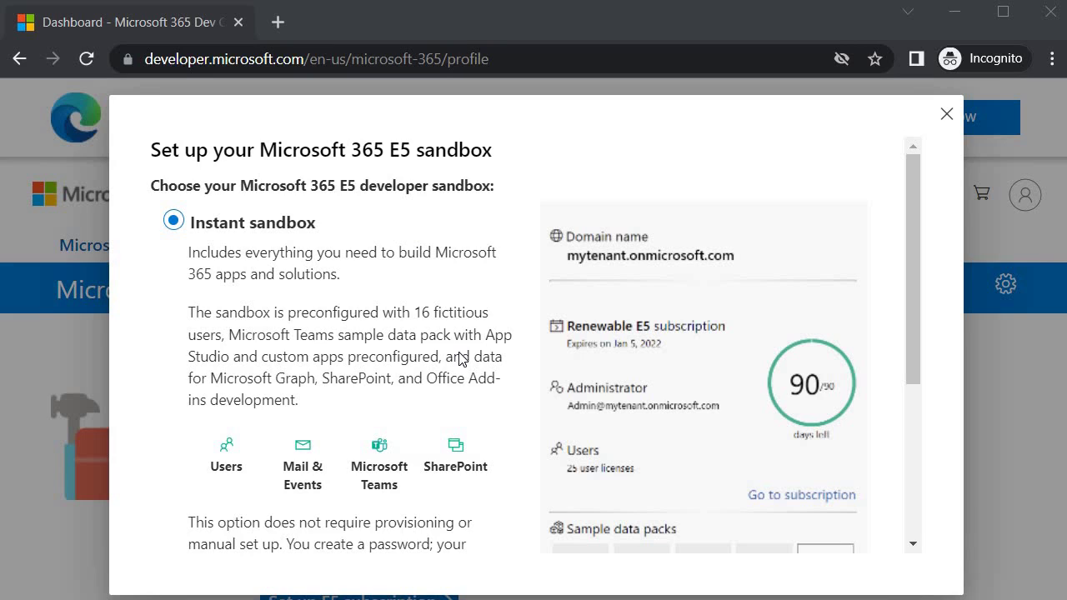
pyautogui.scroll(-3, 424, 311)
pyautogui.scroll(3, 280, 289)
pyautogui.scroll(-5, 468, 368)
# Continue with Instant sandbox and set the data center to Asia Pacific + South Asia (Singapore)
pyautogui.click(741, 536)
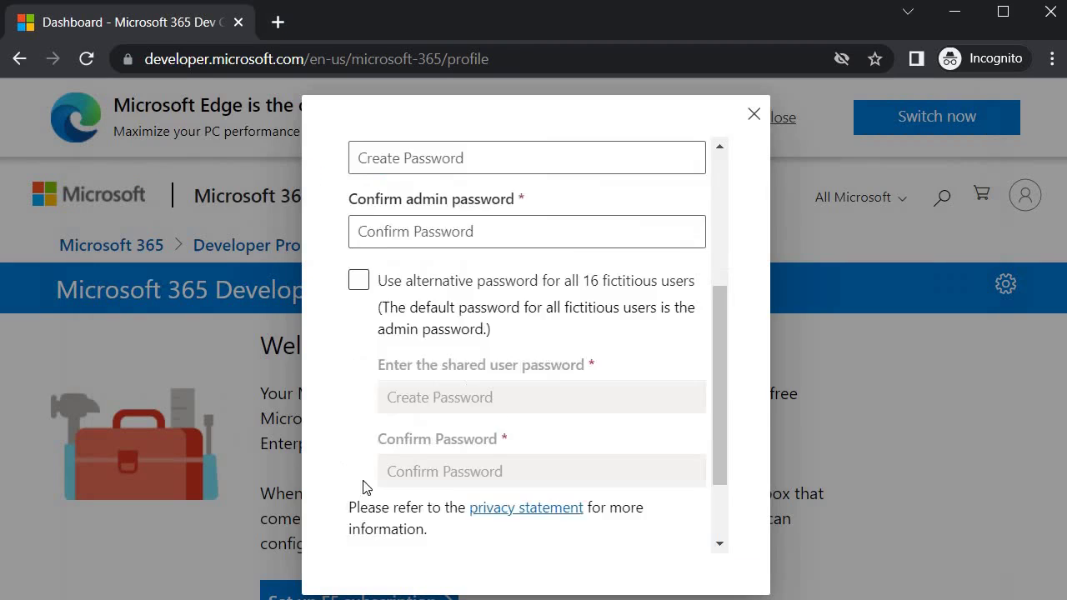
pyautogui.scroll(3, 362, 488)
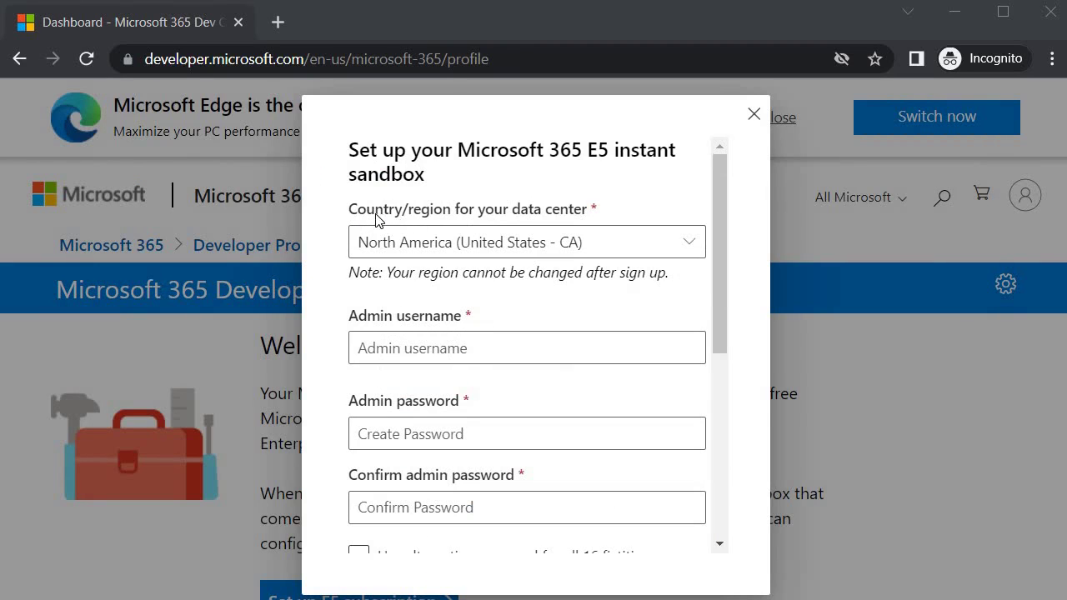
pyautogui.click(690, 247)
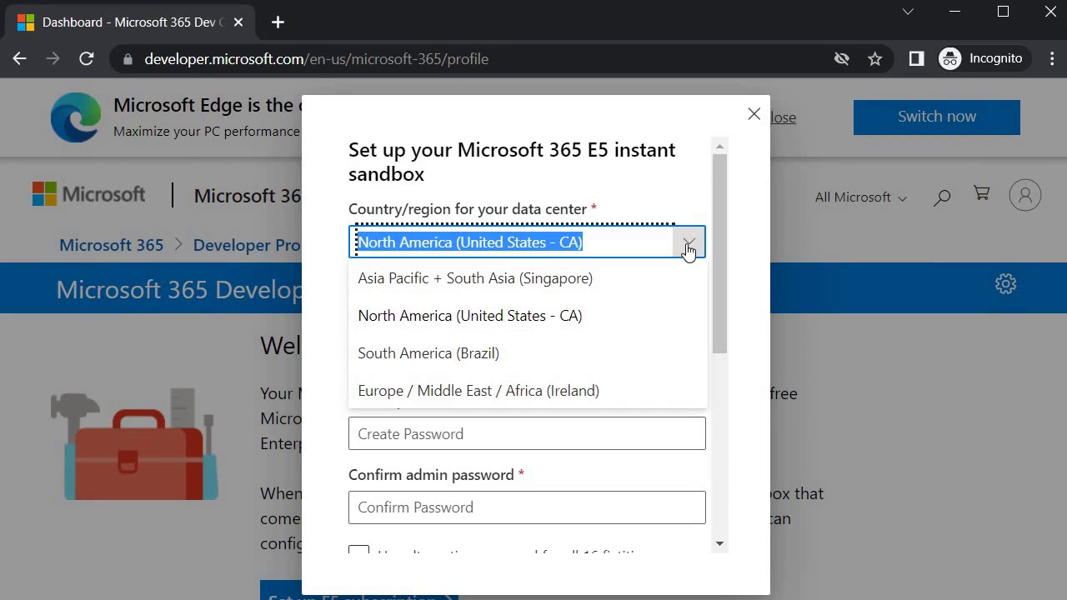
pyautogui.click(425, 283)
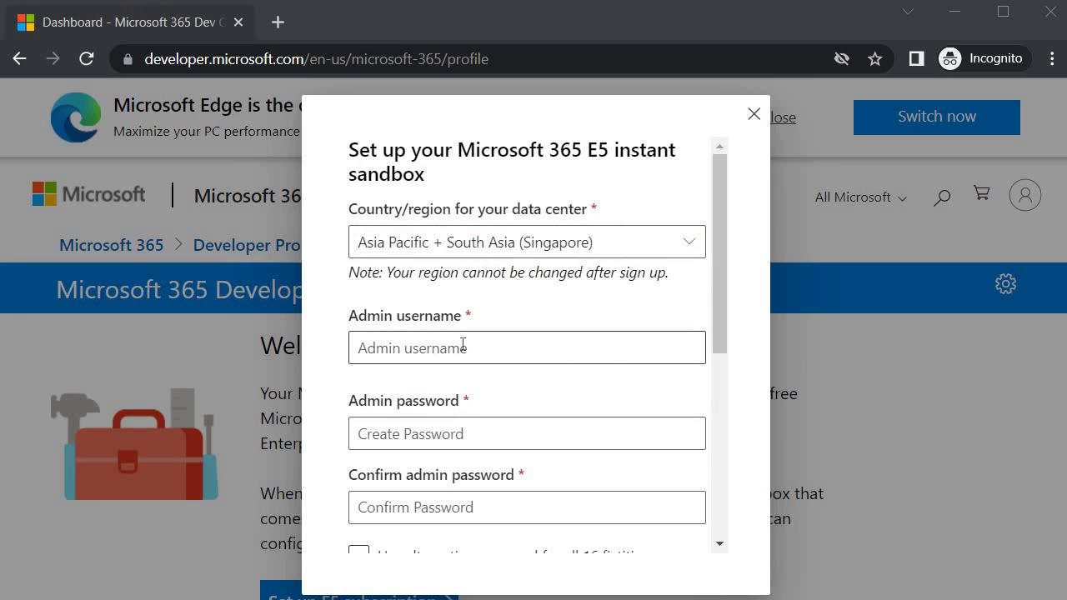
# Enter the sandbox admin username and the admin password
pyautogui.click(463, 345)
pyautogui.write('my')
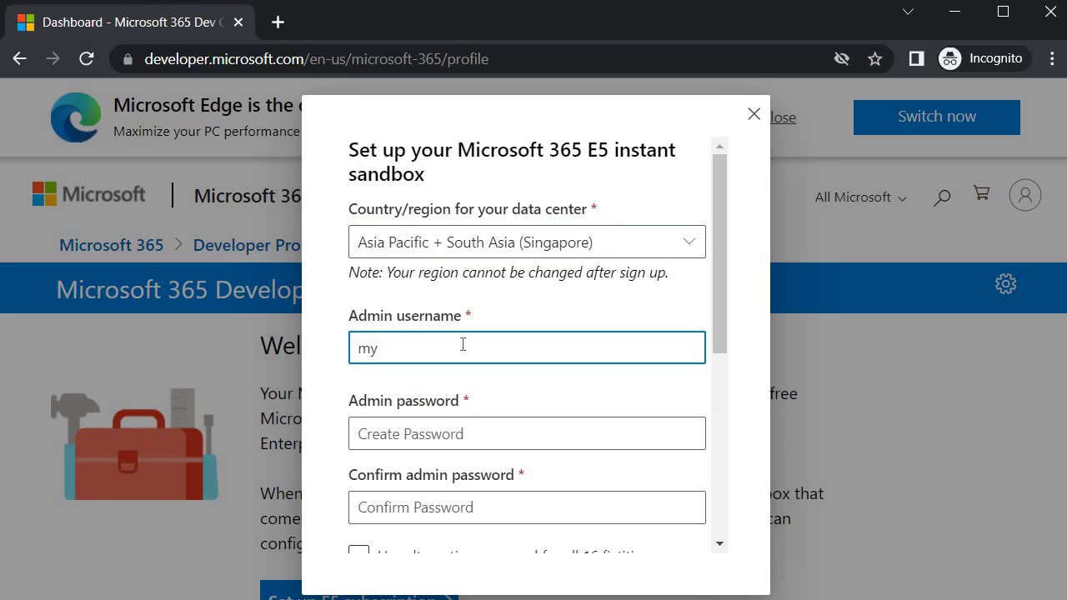
pyautogui.write('m365admin')
pyautogui.click(524, 431)
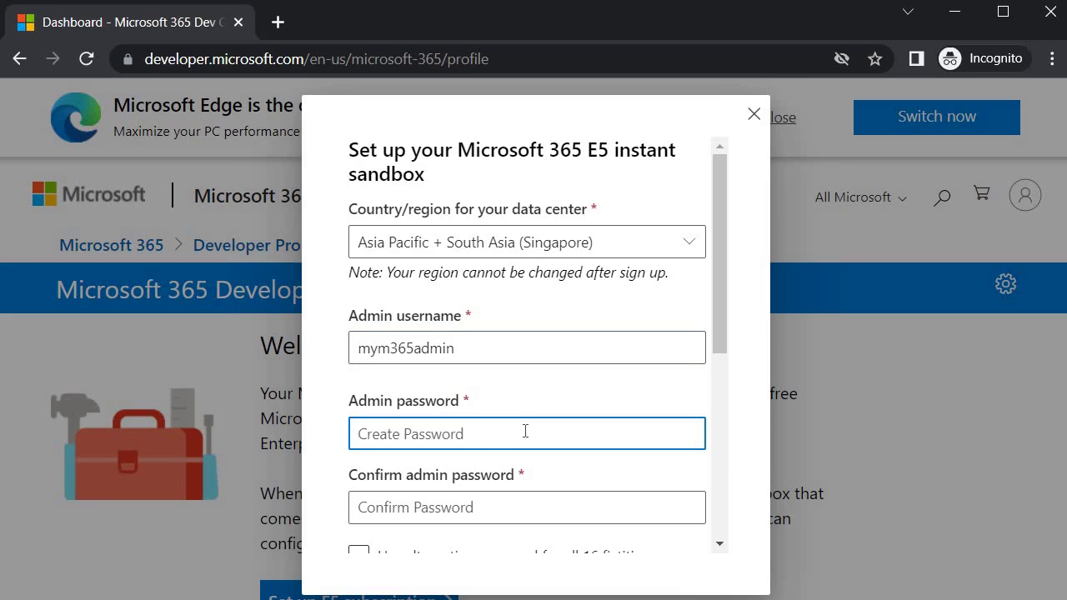
pyautogui.write('abc')
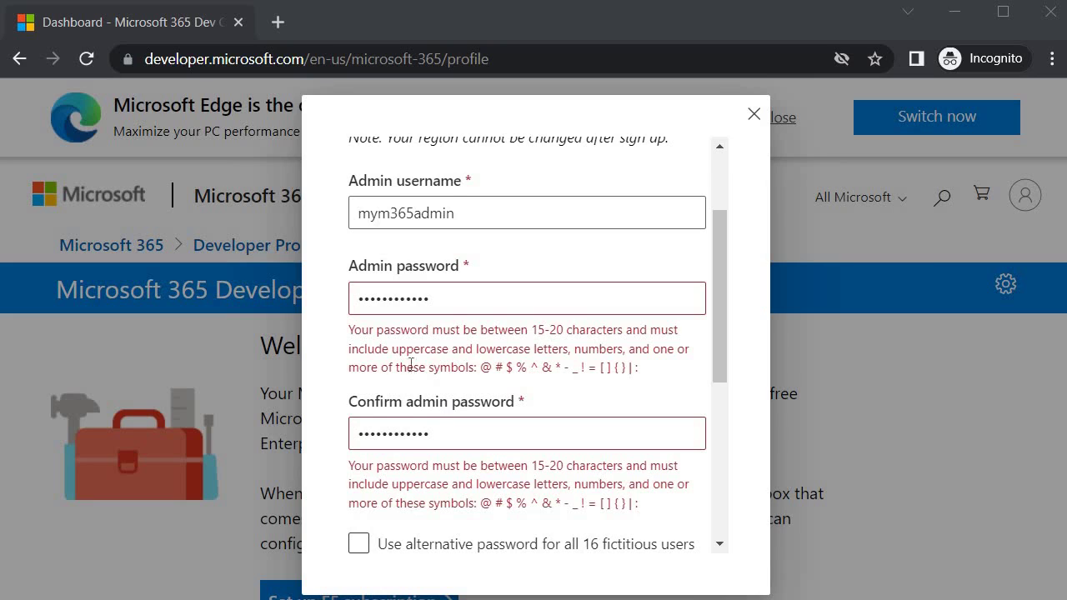
# Let the 16 fictitious users share the admin password instead of a separate one
pyautogui.scroll(-1, 628, 357)
pyautogui.scroll(-1, 627, 357)
pyautogui.click(601, 346)
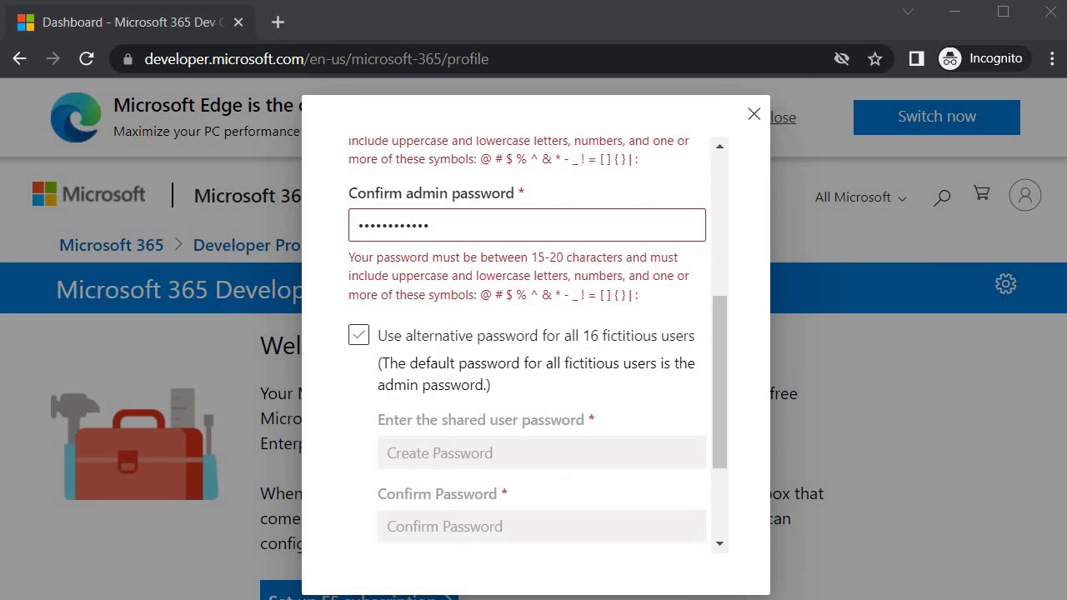
pyautogui.click(440, 384)
pyautogui.click(562, 348)
pyautogui.click(495, 333)
pyautogui.scroll(1, 486, 381)
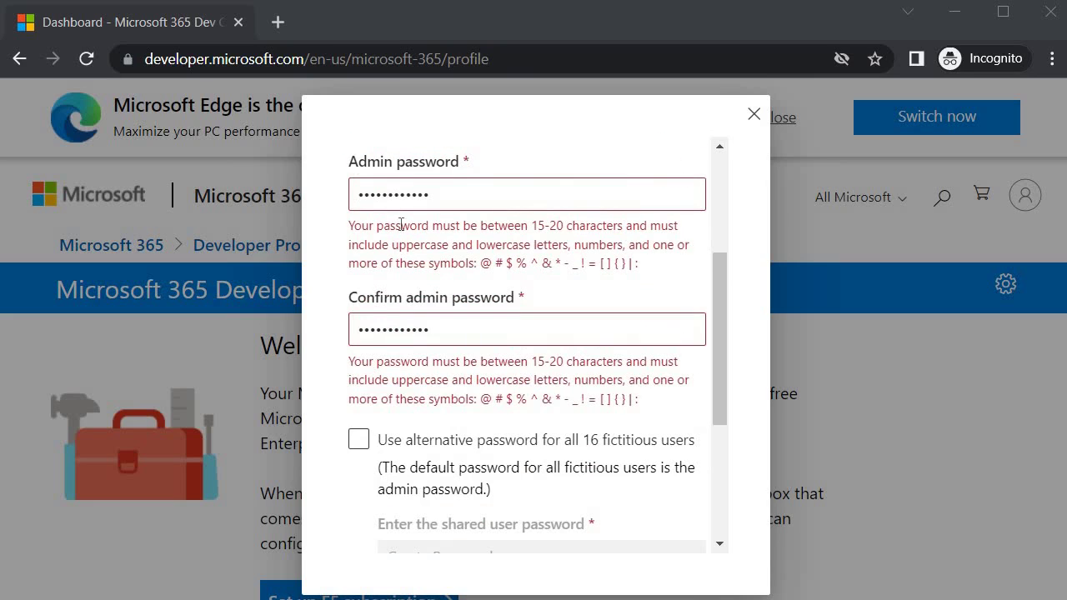
pyautogui.scroll(-3, 468, 291)
pyautogui.scroll(-1, 484, 296)
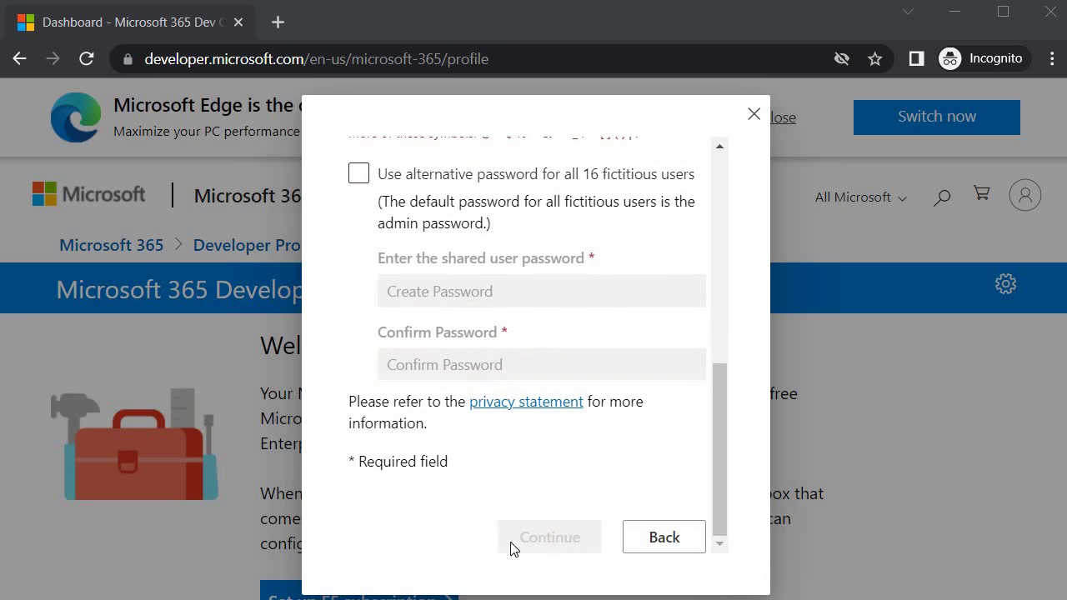
pyautogui.scroll(4, 460, 442)
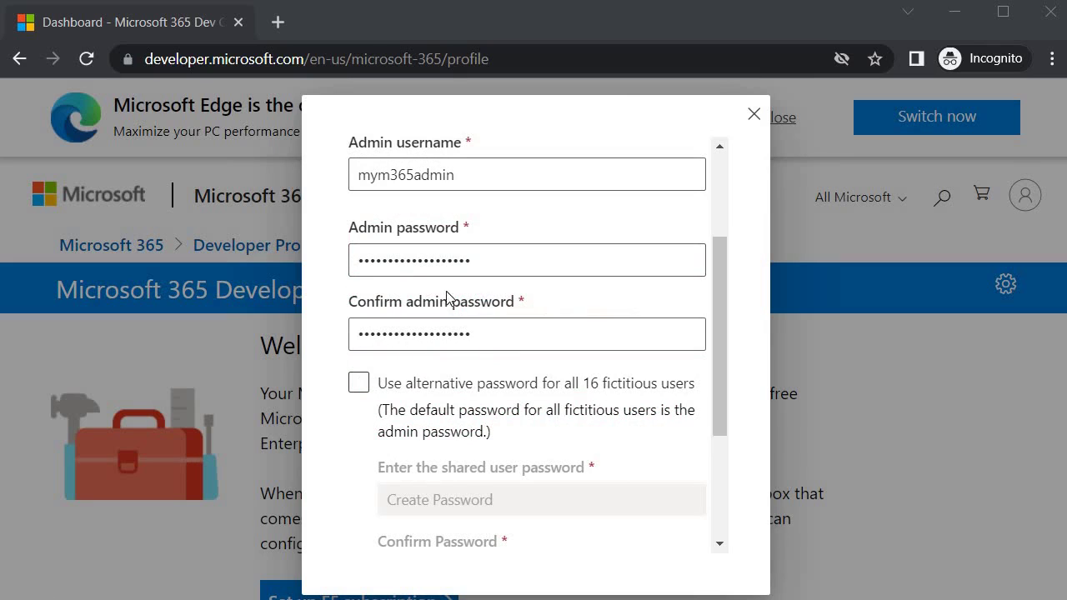
pyautogui.scroll(-3, 428, 284)
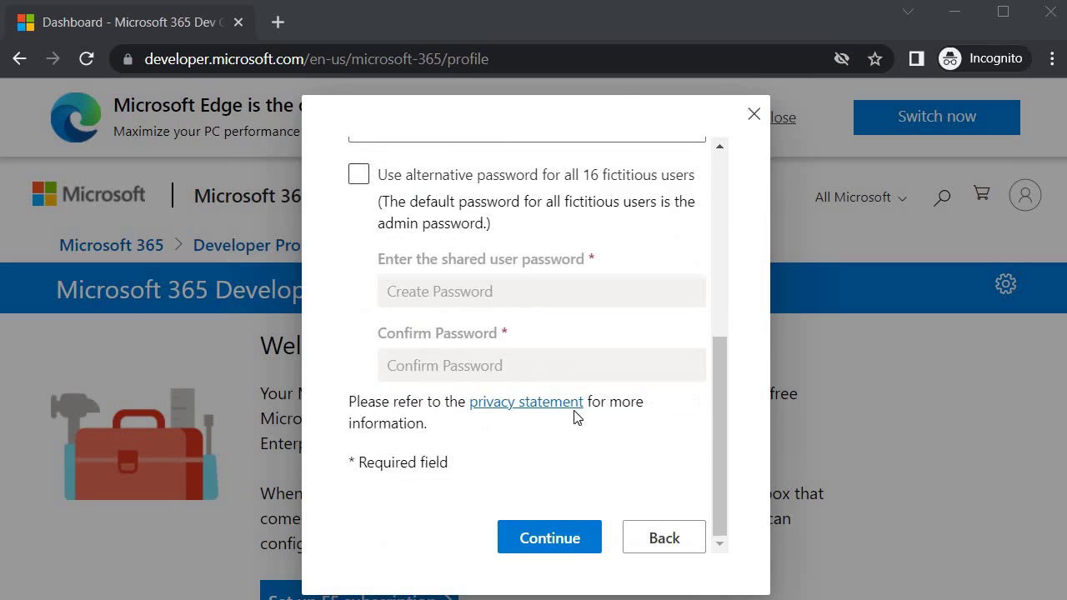
# Submit the sandbox admin details and start adding a security phone number for verification
pyautogui.click(547, 540)
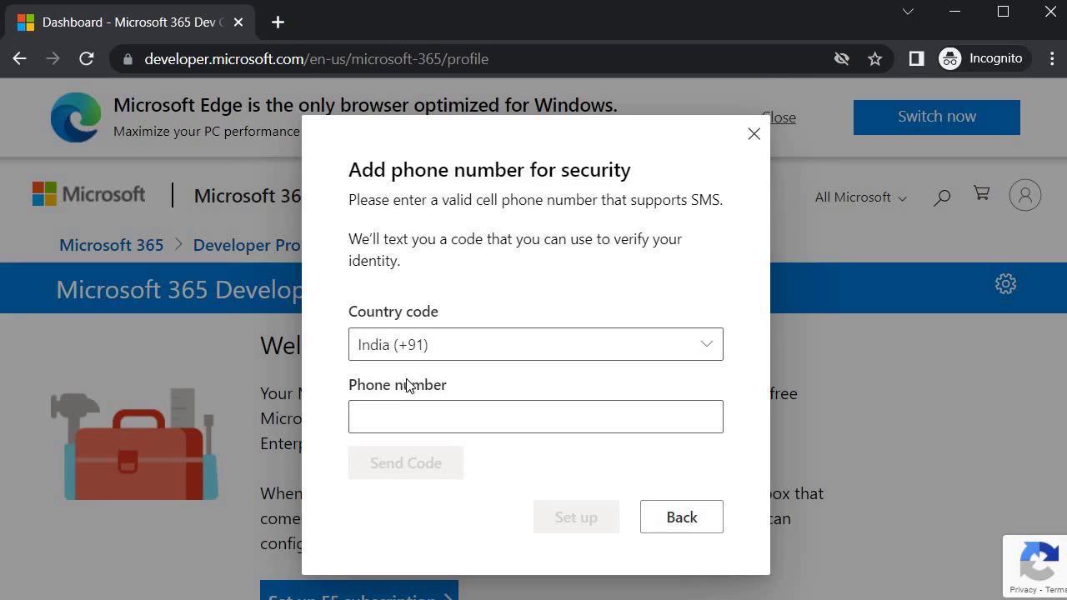
pyautogui.click(413, 418)
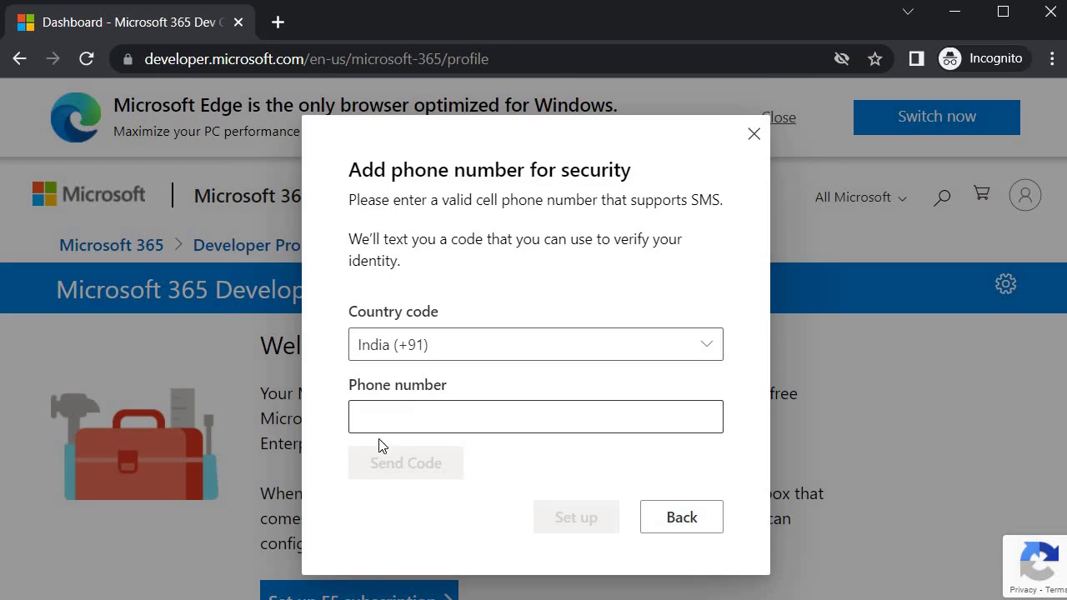
pyautogui.click(146, 580)
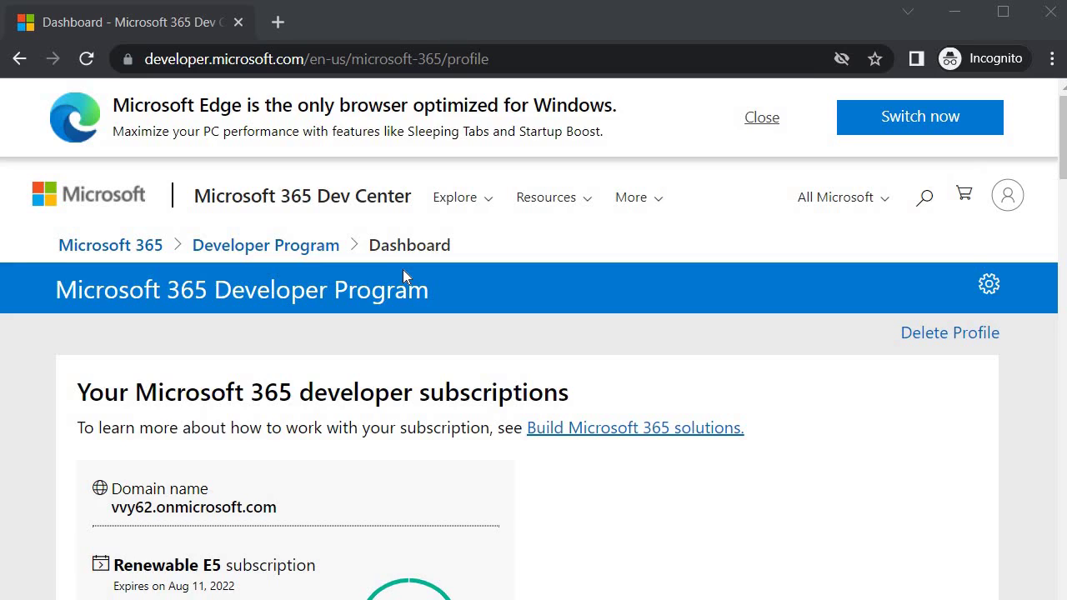
pyautogui.scroll(-6, 419, 393)
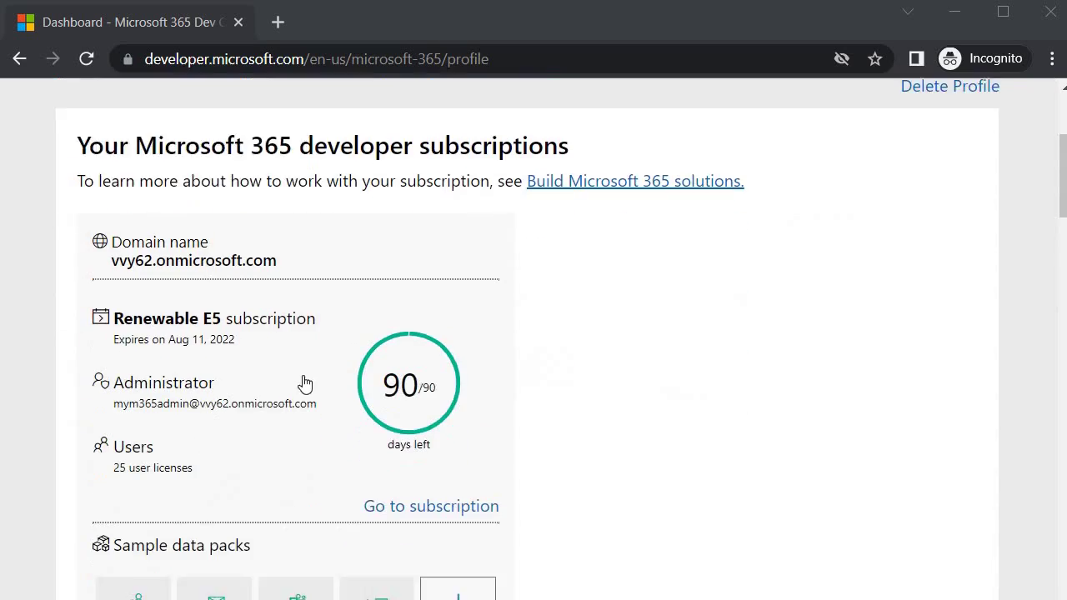
pyautogui.scroll(5, 512, 369)
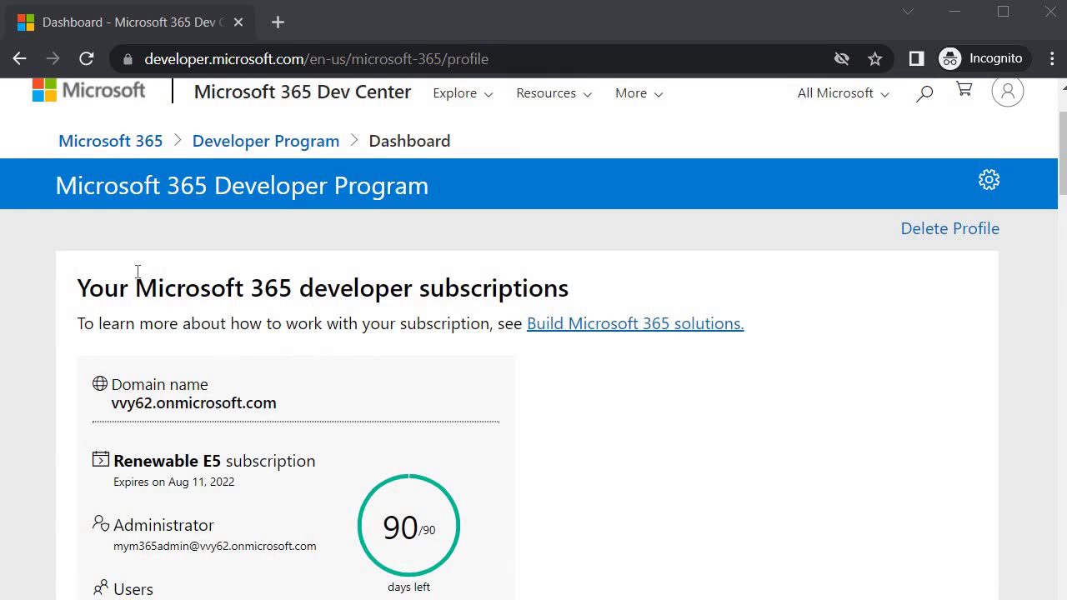
pyautogui.scroll(-1, 137, 271)
pyautogui.doubleClick(132, 299)
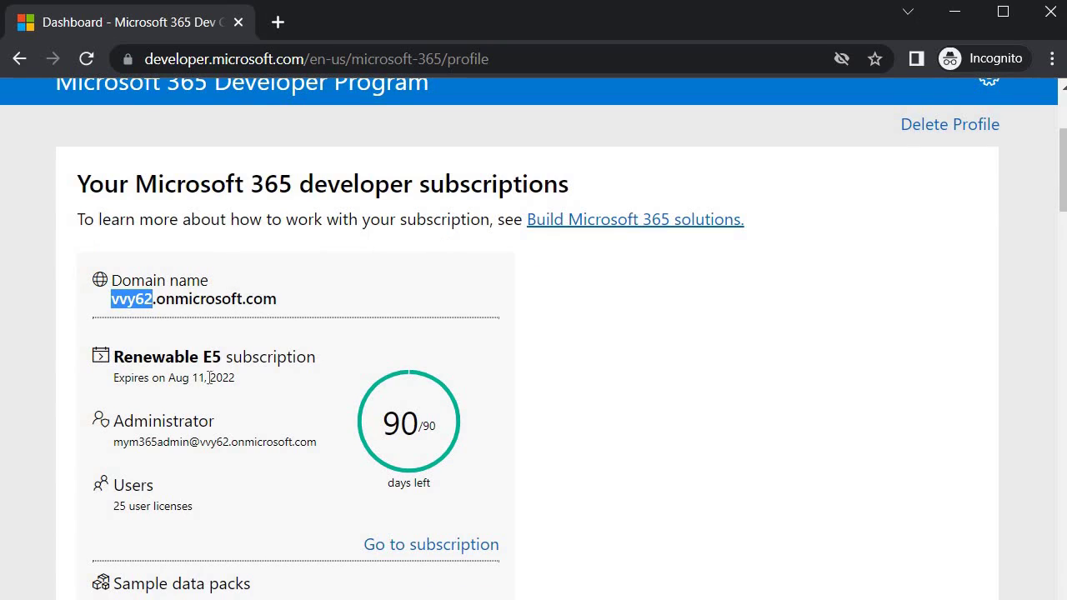
pyautogui.scroll(-1, 185, 337)
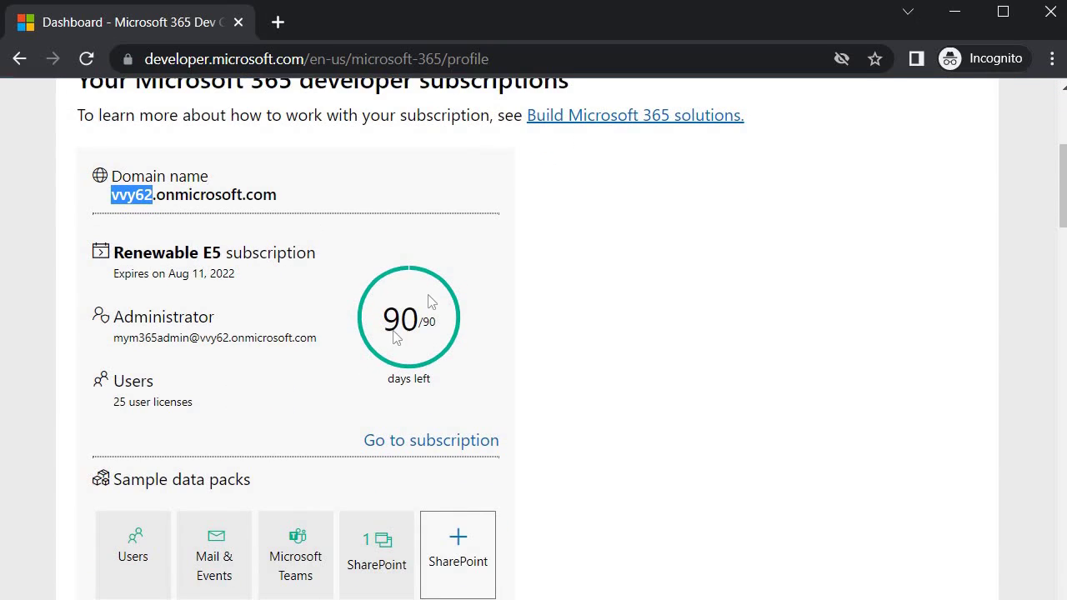
pyautogui.hotkey('alt', 'Tab')
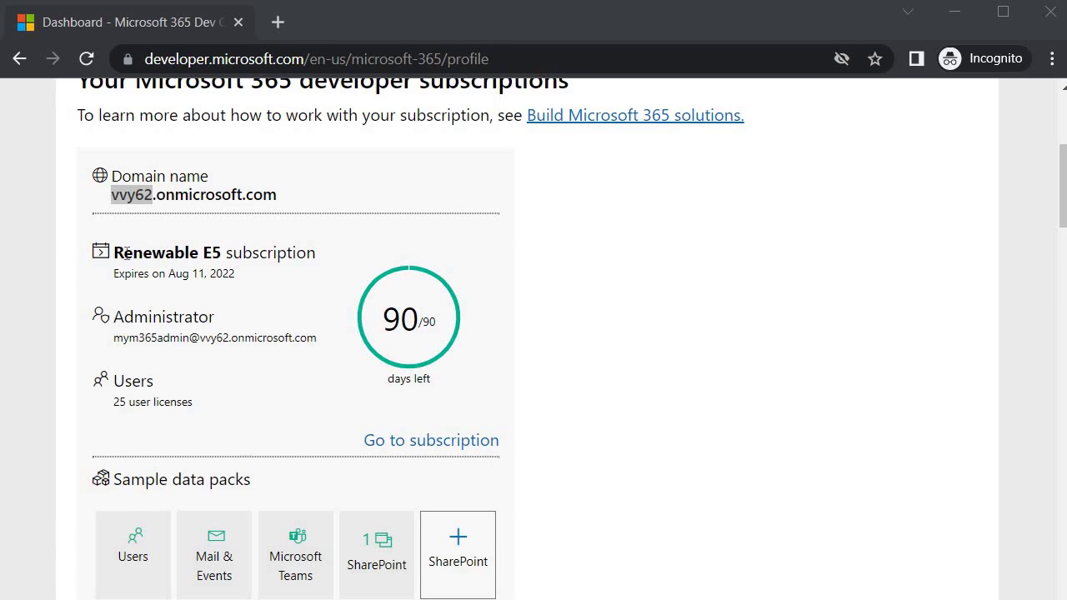
pyautogui.moveTo(203, 252); pyautogui.dragTo(318, 255)
pyautogui.click(247, 329)
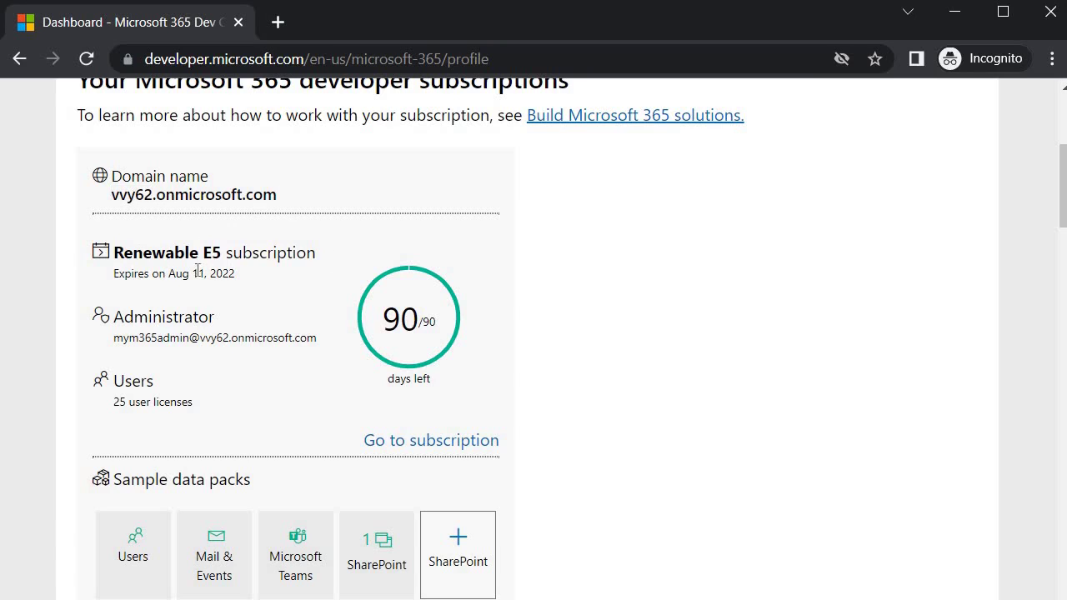
pyautogui.moveTo(166, 271); pyautogui.dragTo(213, 302)
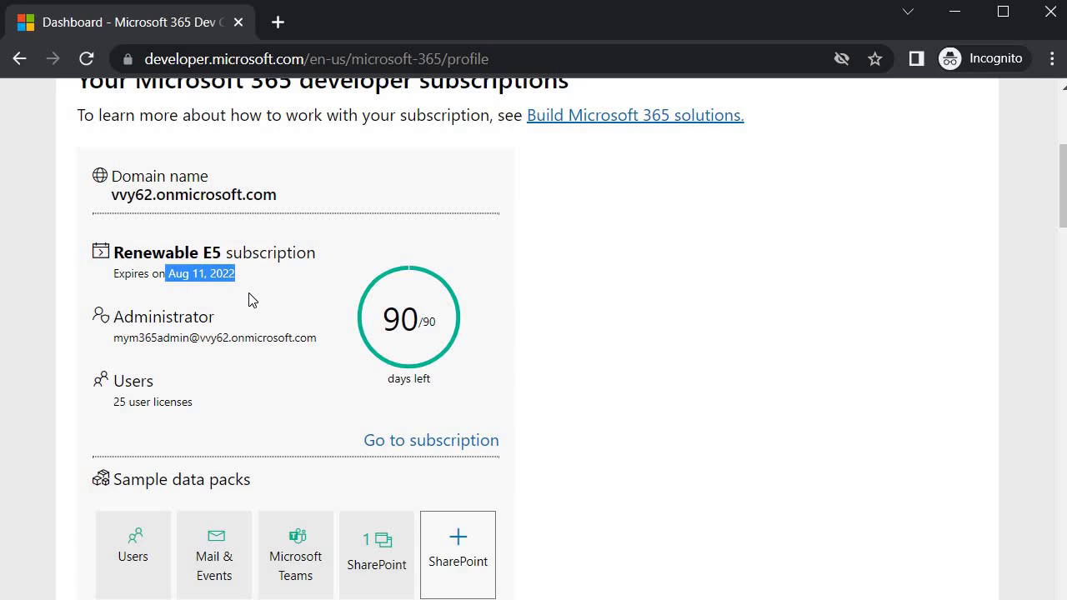
pyautogui.click(199, 291)
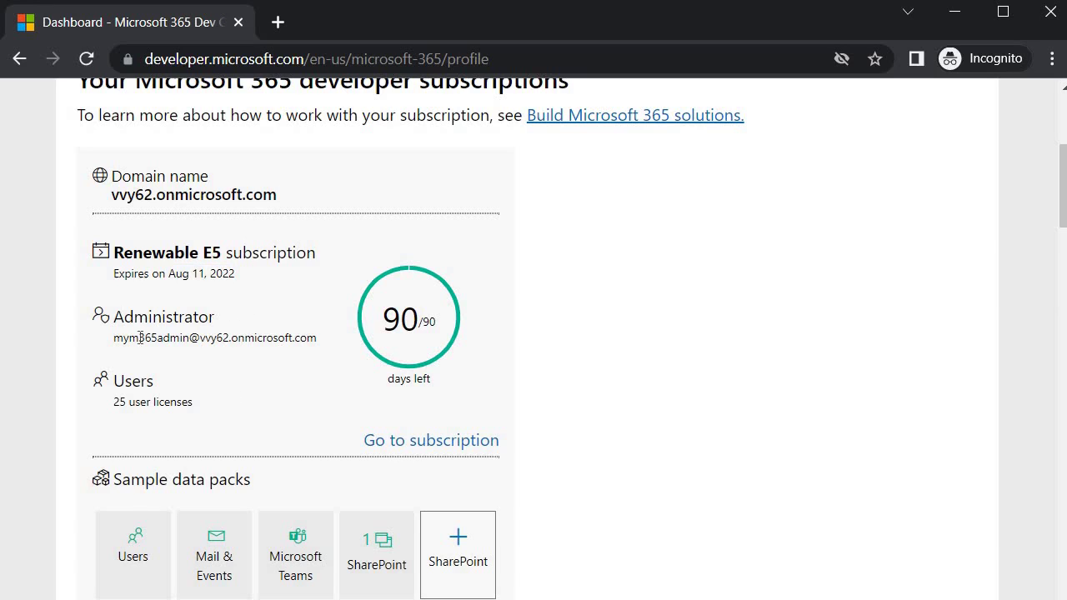
pyautogui.moveTo(115, 336); pyautogui.dragTo(177, 342)
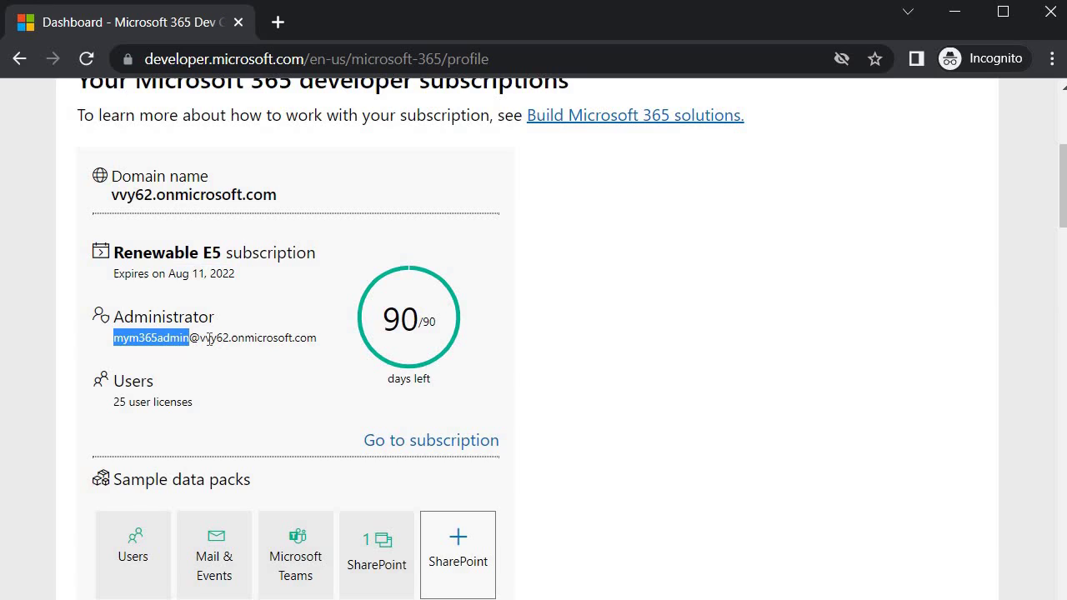
pyautogui.click(204, 336)
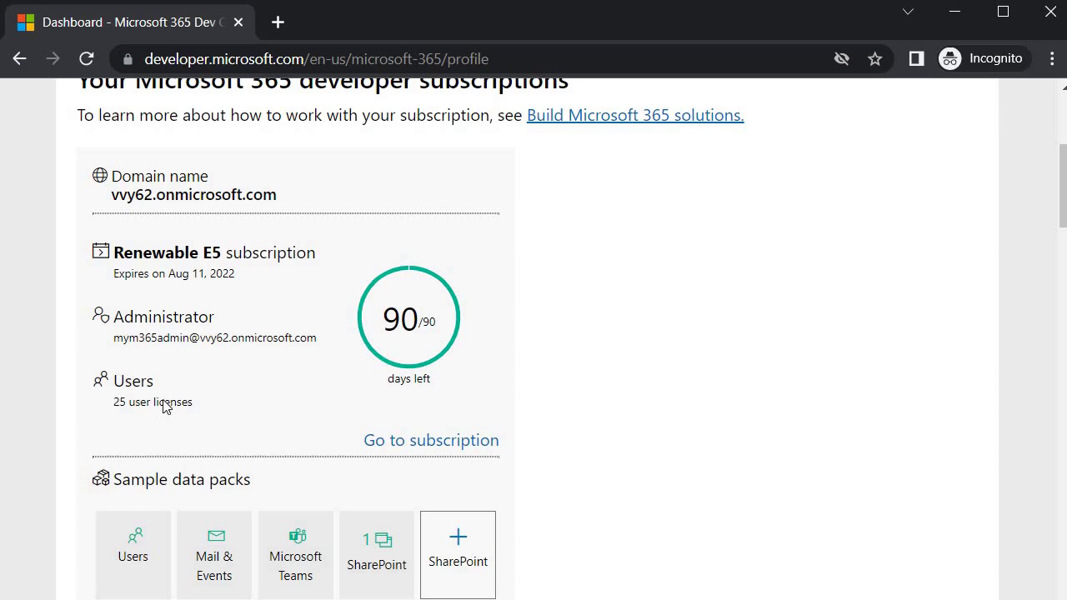
pyautogui.moveTo(114, 404); pyautogui.dragTo(202, 405)
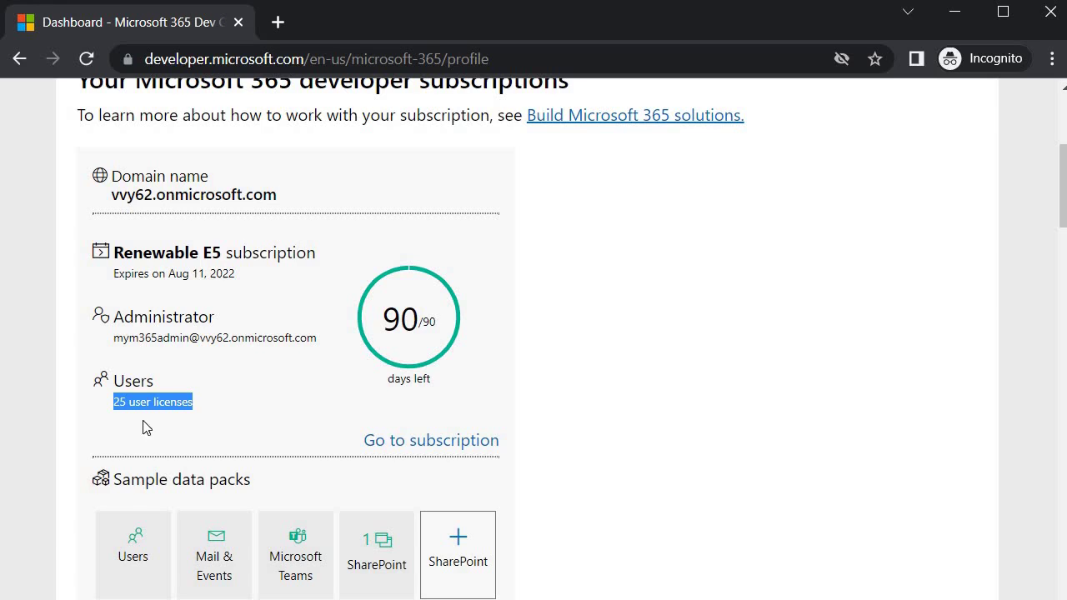
# Scroll the dashboard to Sample data packs and open the SharePoint data pack
pyautogui.scroll(-3, 305, 264)
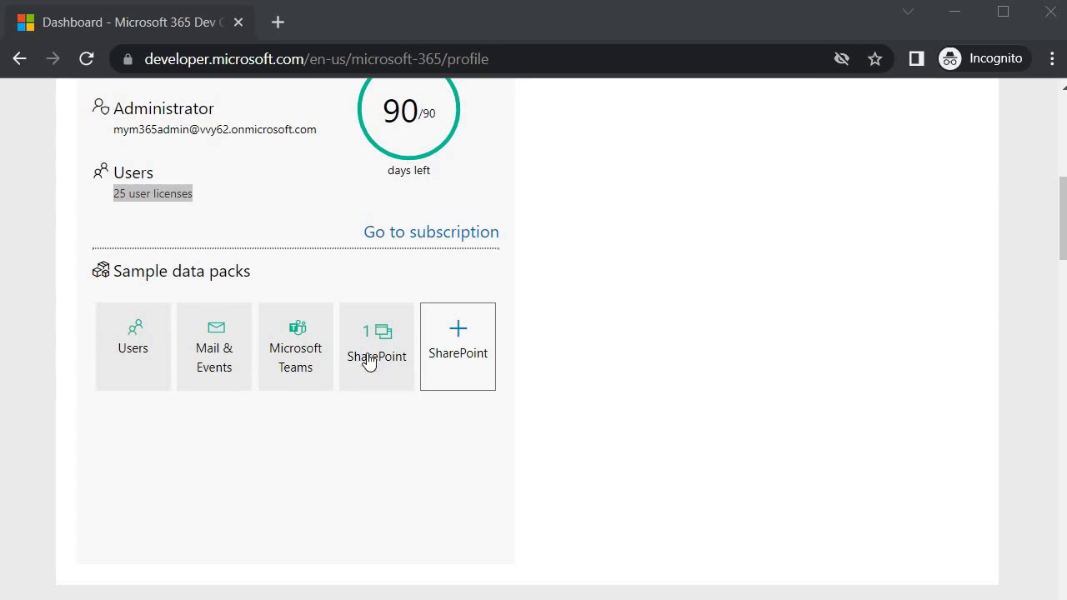
pyautogui.scroll(-5, 208, 369)
pyautogui.scroll(-1, 212, 372)
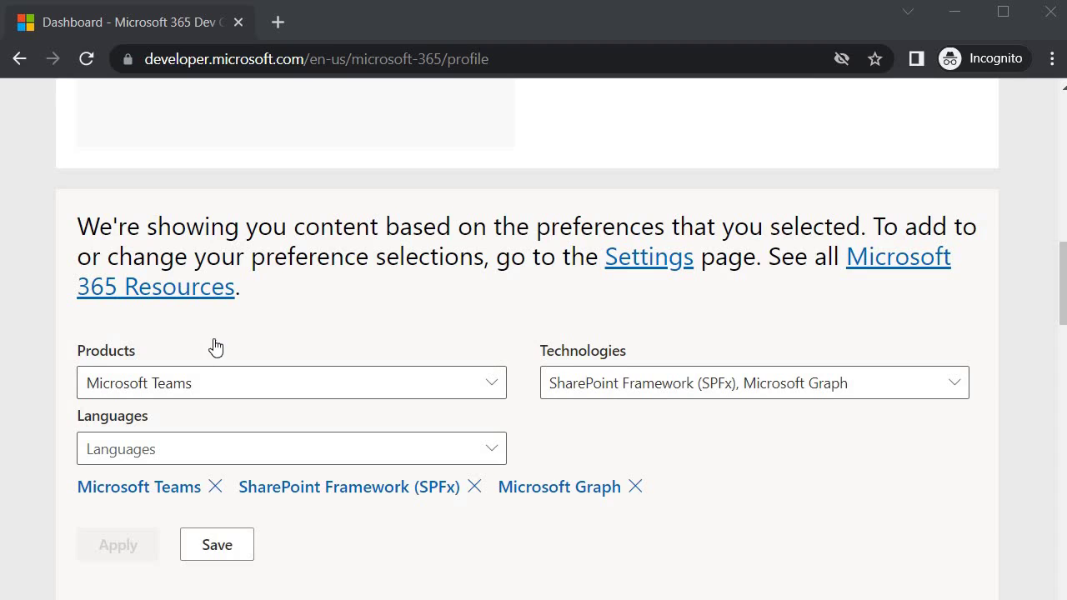
pyautogui.scroll(-5, 213, 347)
pyautogui.scroll(-4, 305, 360)
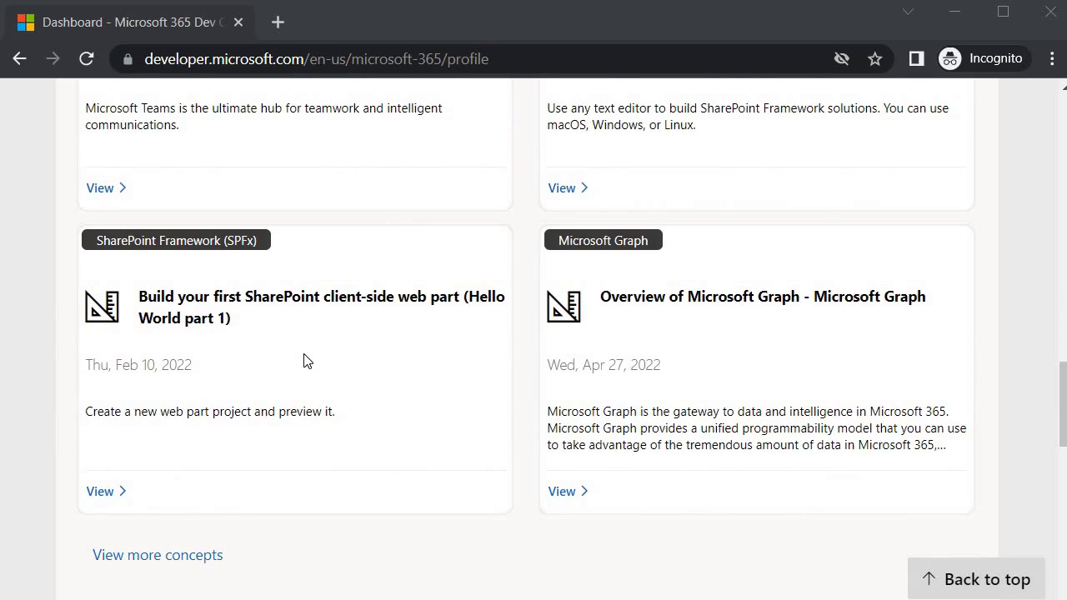
pyautogui.scroll(-4, 304, 360)
pyautogui.scroll(10, 303, 360)
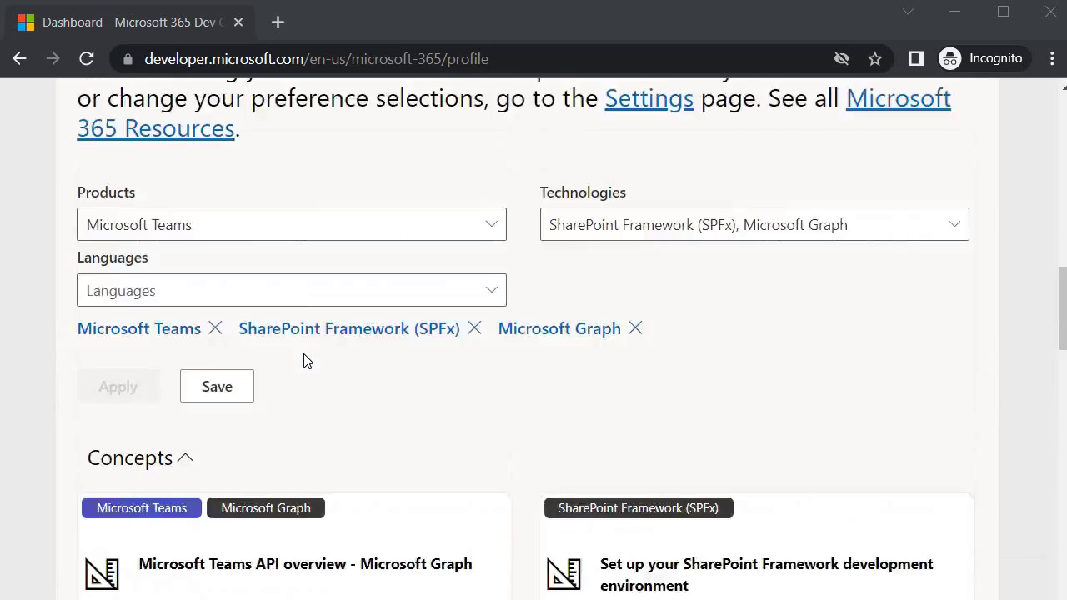
pyautogui.scroll(8, 303, 360)
pyautogui.click(455, 433)
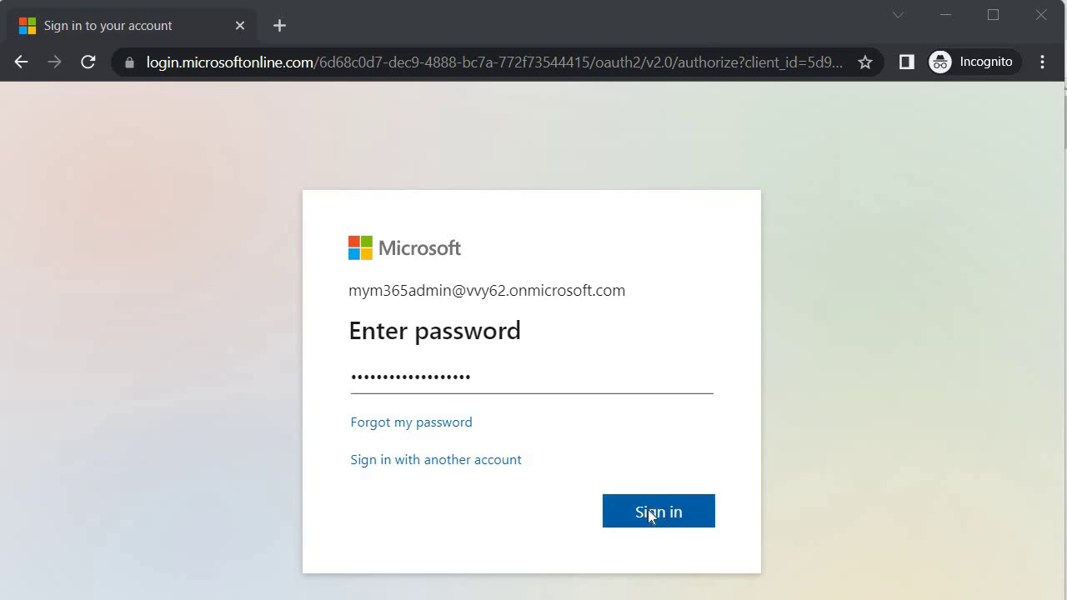
# Sign in with the sandbox admin password and skip the security setup for now
pyautogui.click(648, 509)
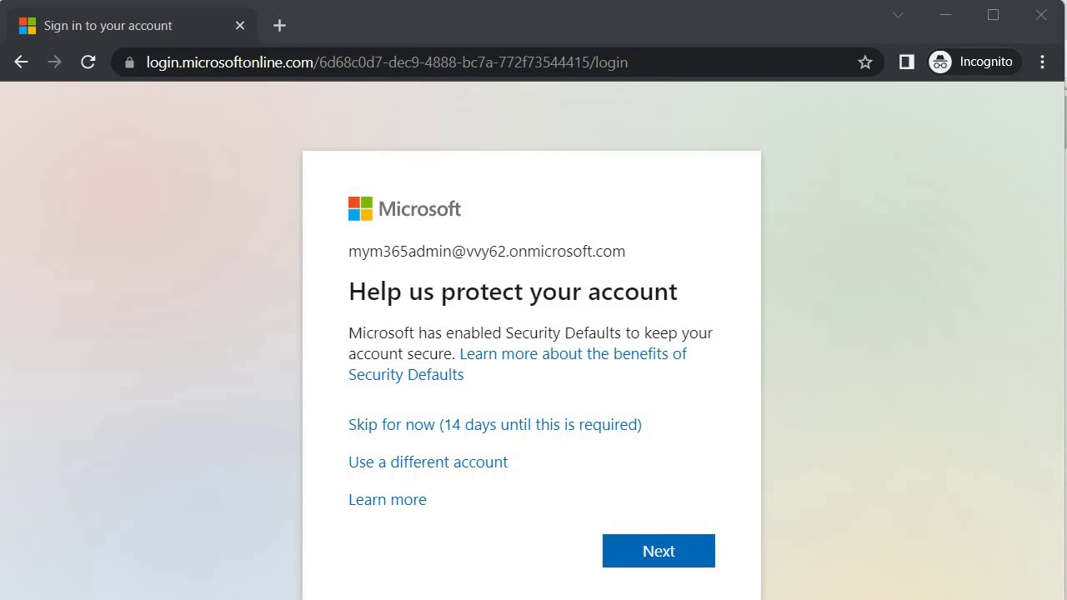
pyautogui.click(475, 434)
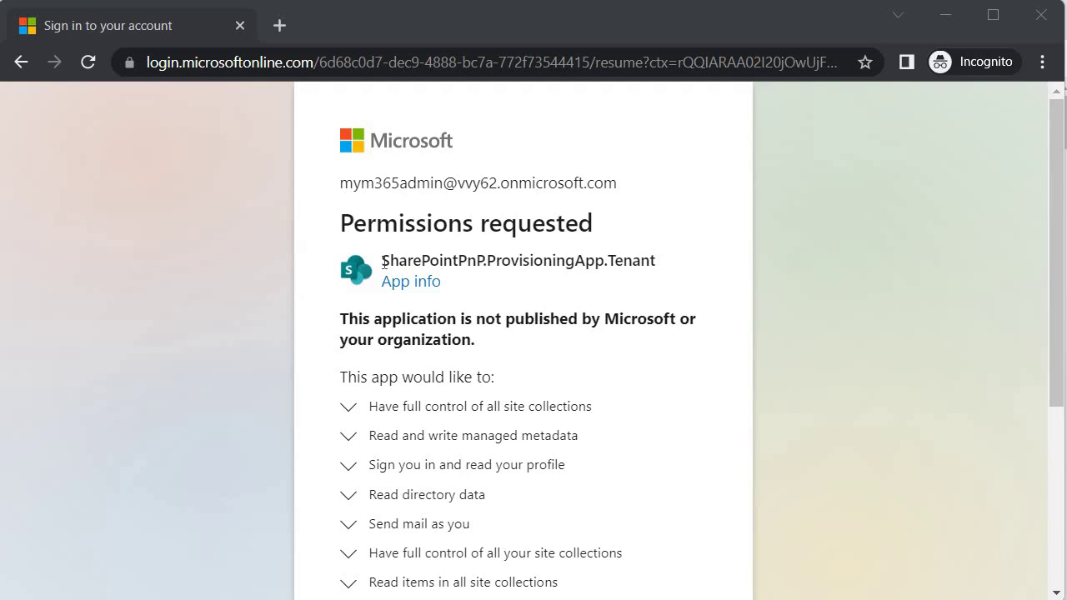
# Tick 'Consent on behalf of your organization' on the SharePoint provisioning app's permissions request
pyautogui.scroll(-3, 351, 347)
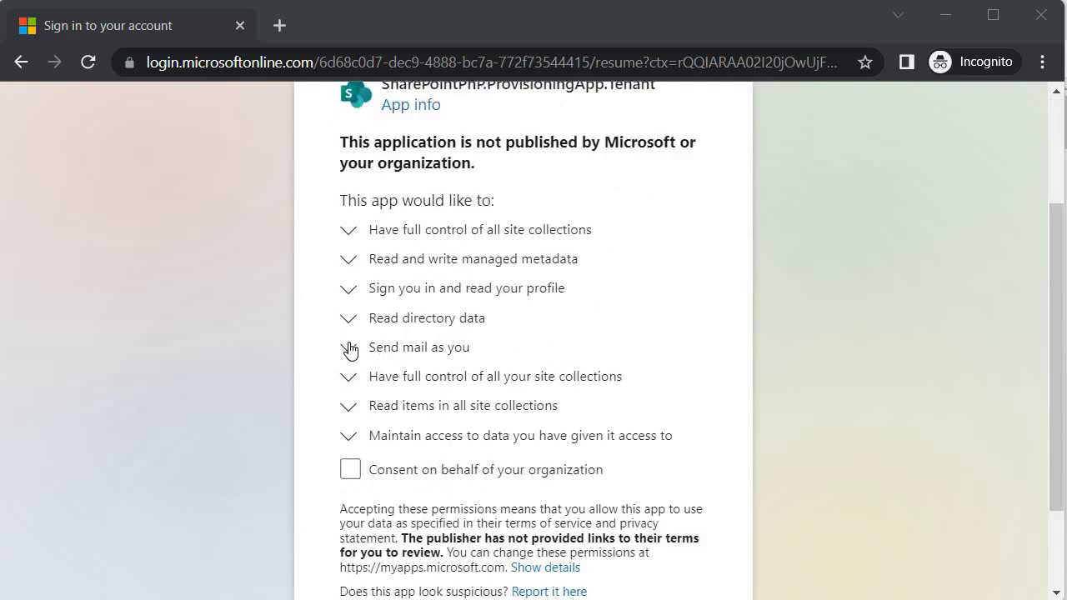
pyautogui.scroll(-1, 353, 346)
pyautogui.click(427, 345)
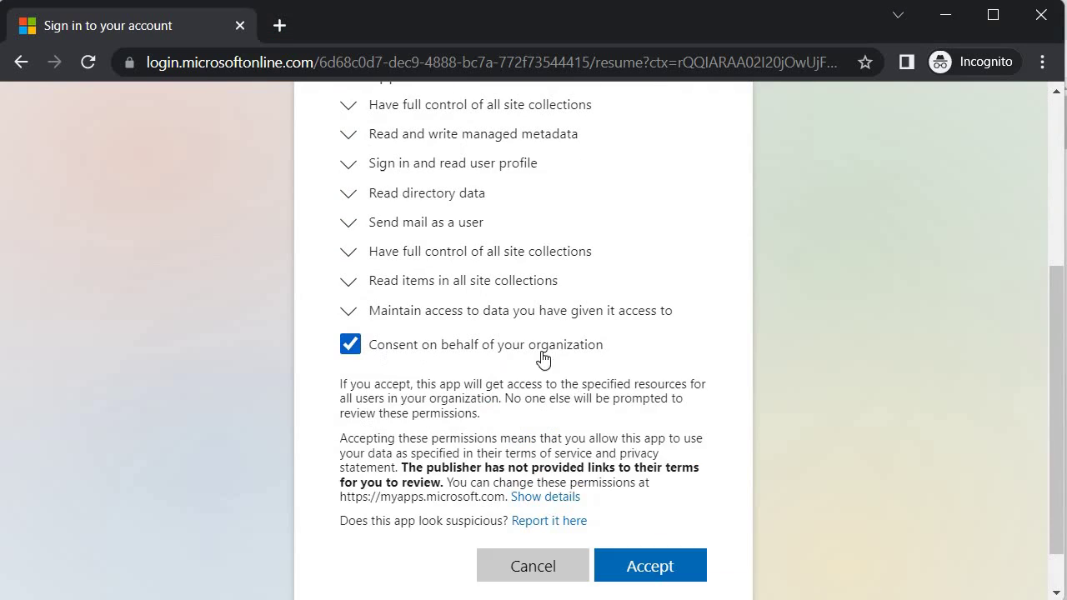
pyautogui.scroll(-1, 639, 400)
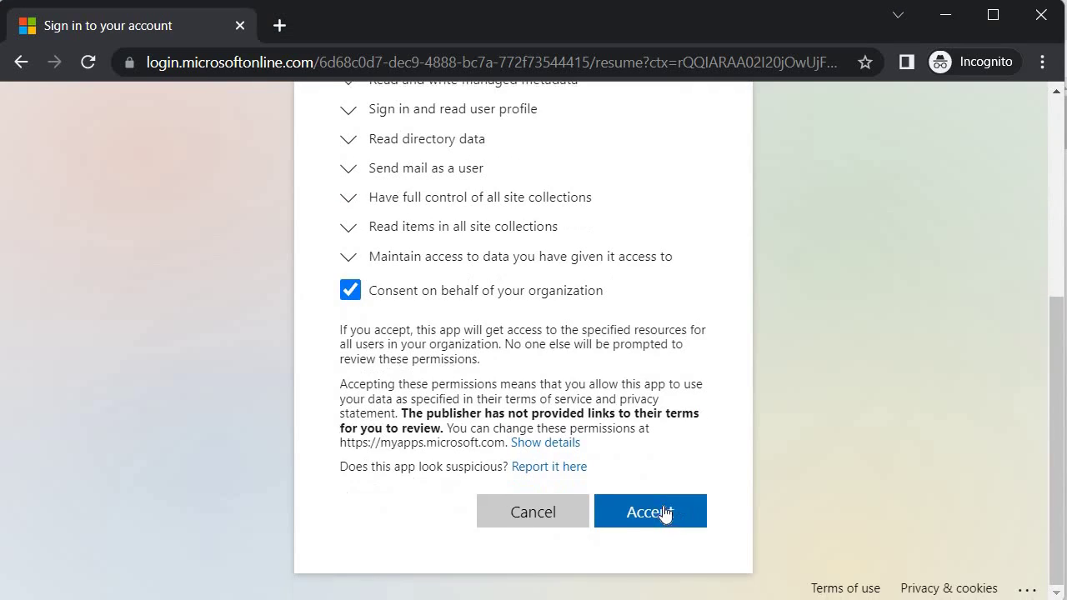